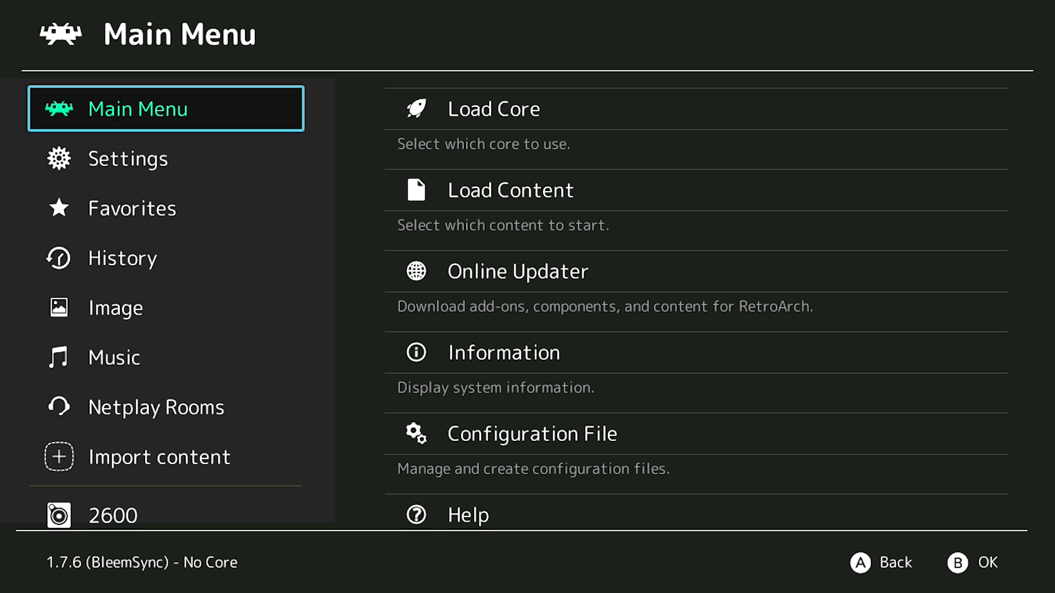
- Browse the Arcade and Game Boy playlists, then scroll the Nintendo 64 games to Bomberman Hero
key("Down")
key("Down")
key("Down")
key("Down")
key("Down")
key("Down")
key("Down")
key("Down")
key("Down")
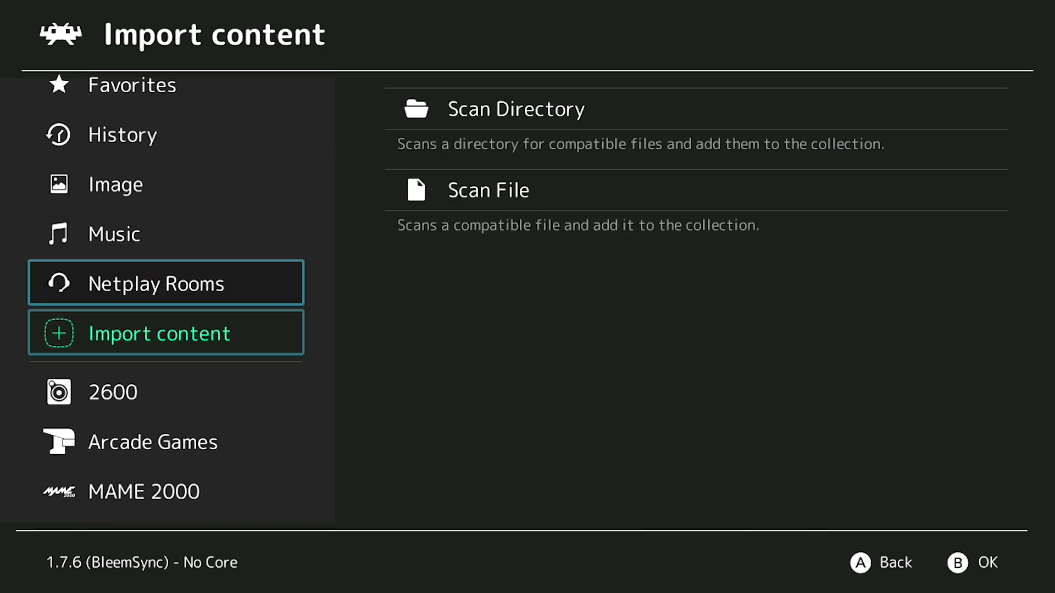
key("Down")
key("Down")
key("Down")
key("Down")
key("Down")
key("Down")
key("Down")
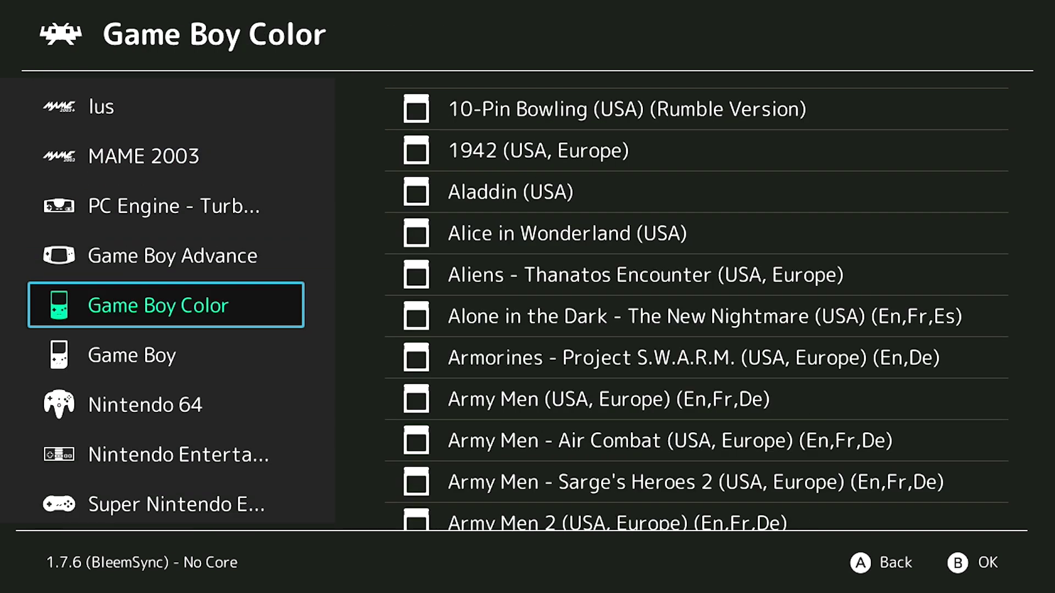
key("Down")
key("Right")
key("Down")
key("Down")
key("Down")
key("Down")
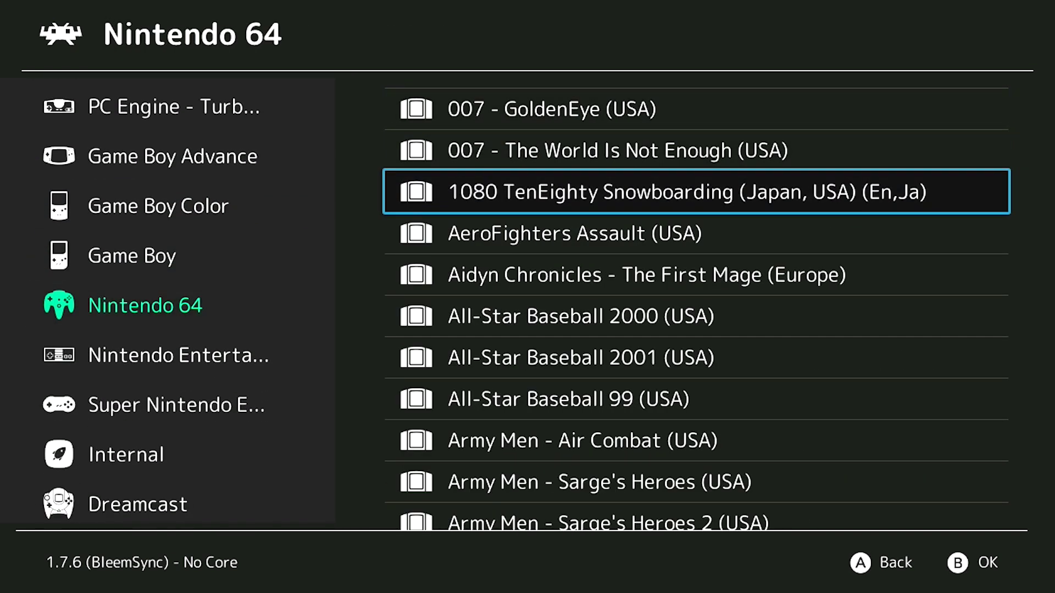
key("Down")
key("Down")
key("Down")
key("Down")
key("Down")
key("Down")
key("Down")
key("Down")
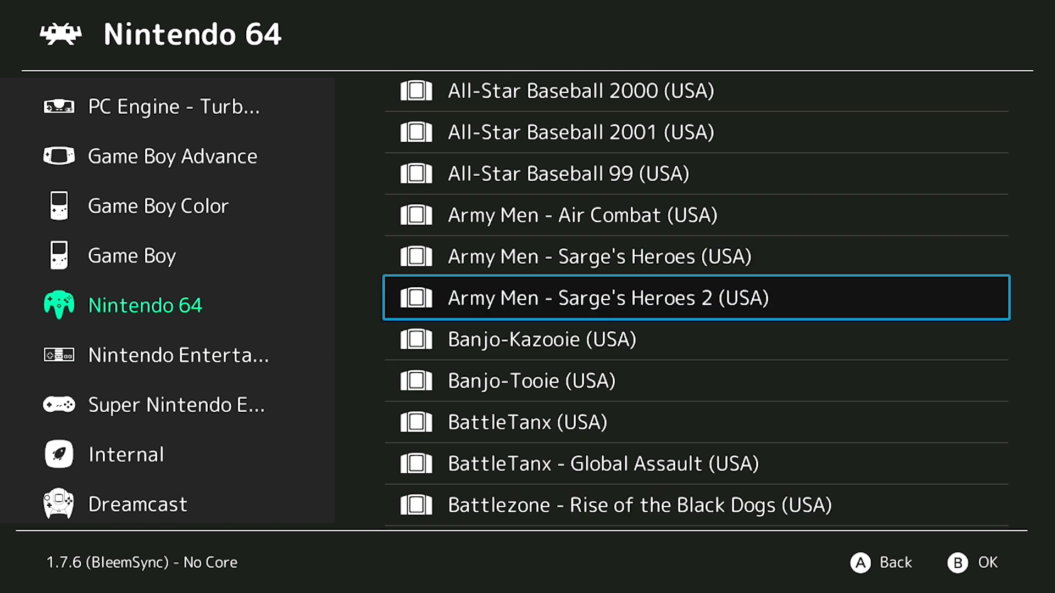
key("Down")
key("Down")
key("Down")
key("Down")
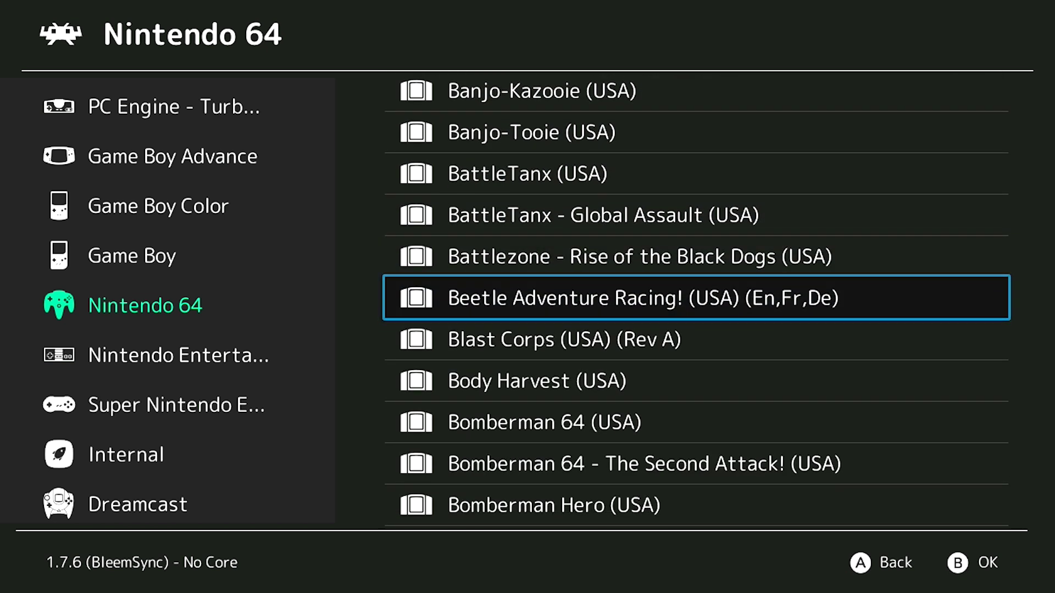
key("Down")
key("Down")
key("Down")
key("Down")
key("Down")
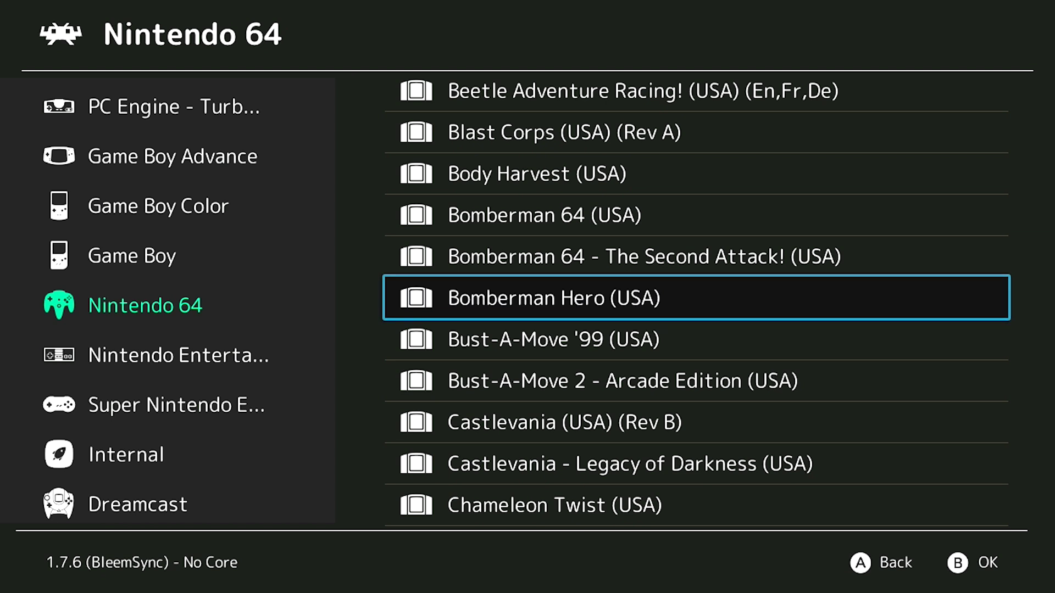
- Scroll back up to the BattleTanx entries, then climb the sidebar past Import content to Settings
key("Up")
key("Up")
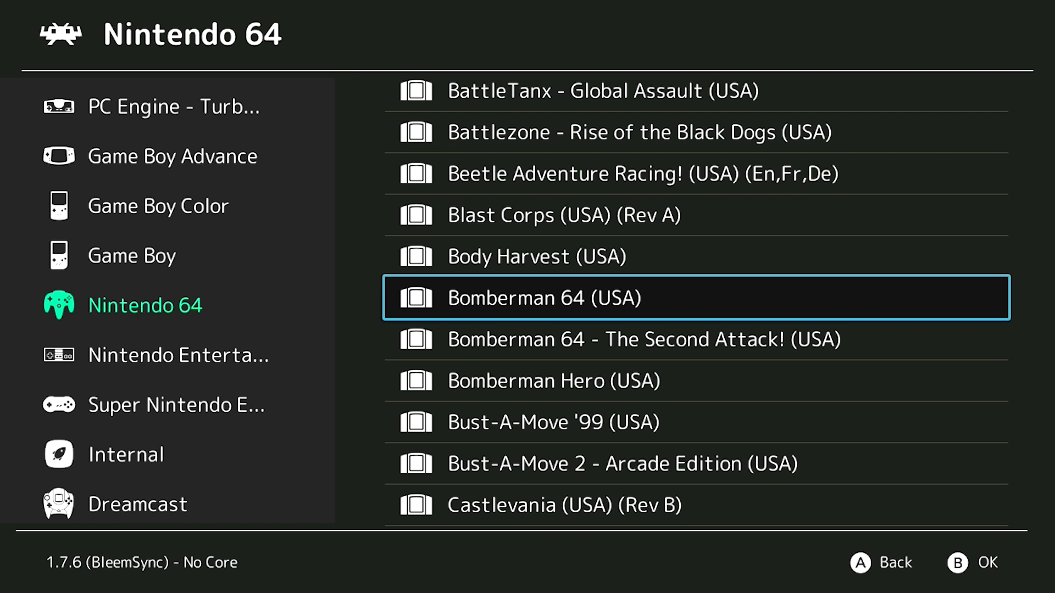
key("Down")
key("Down")
key("Down")
key("Down")
key("Down")
key("Down")
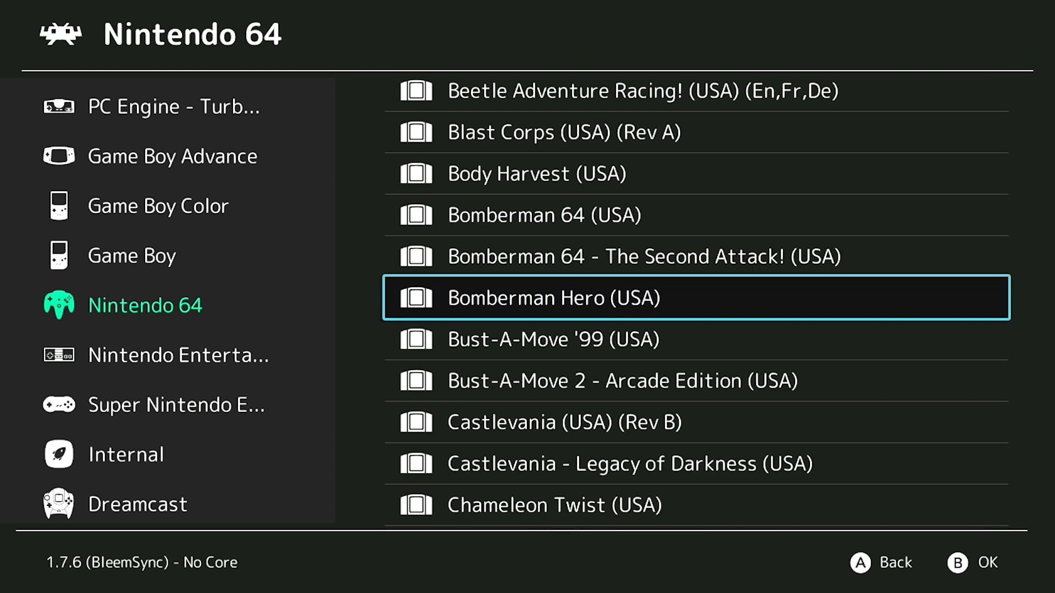
key("Up")
key("Up")
key("Up")
key("Up")
key("Up")
key("Up")
key("Up")
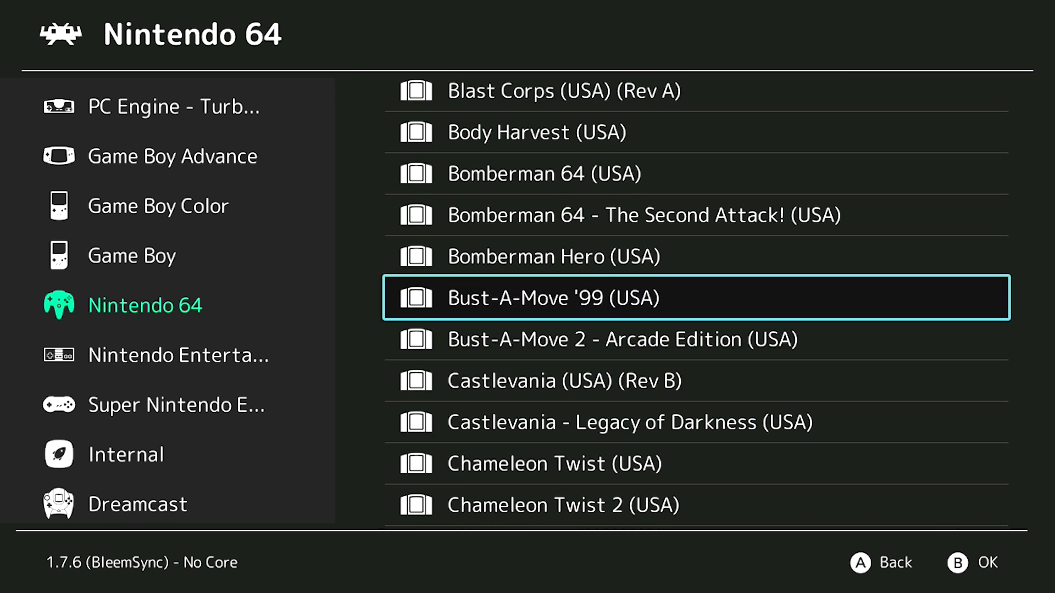
key("Up")
key("Up")
key("Up")
key("Up")
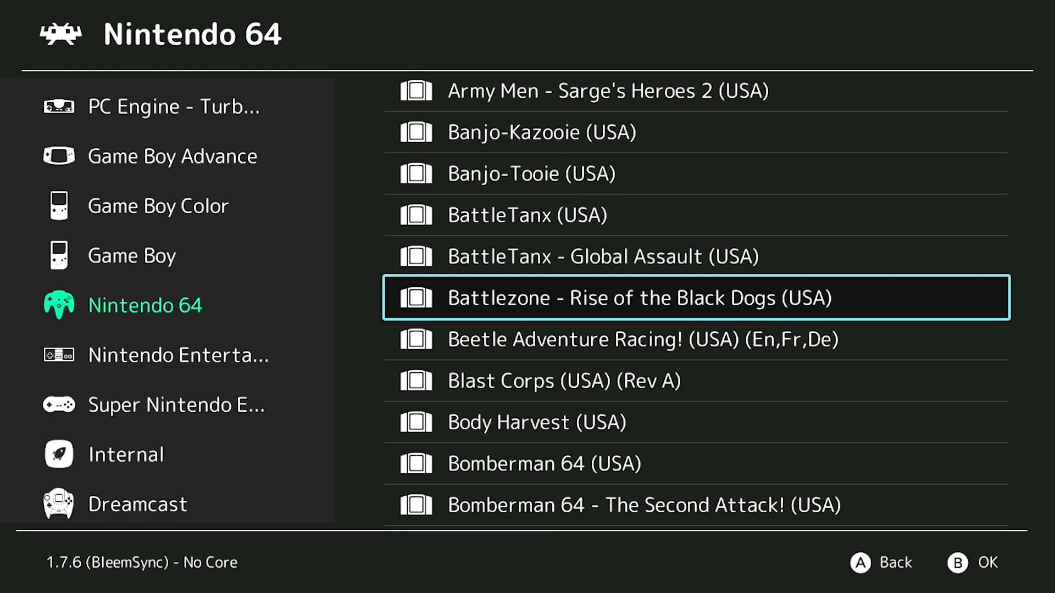
key("Left")
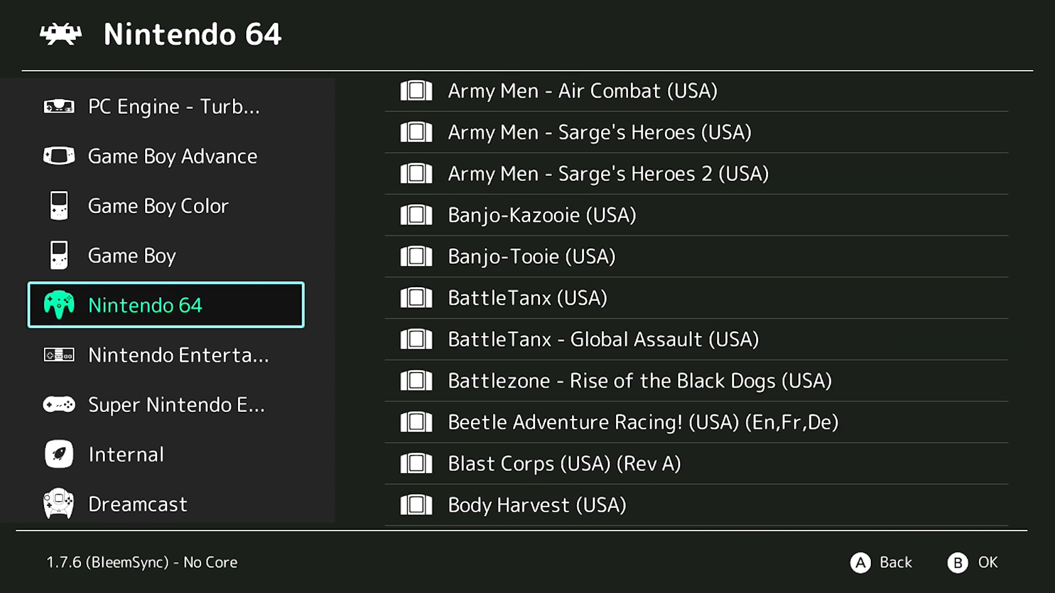
key("Right")
key("Left")
key("Up")
key("Up")
key("Up")
key("Up")
key("Up")
key("Up")
key("Up")
key("Up")
key("Up")
key("Up")
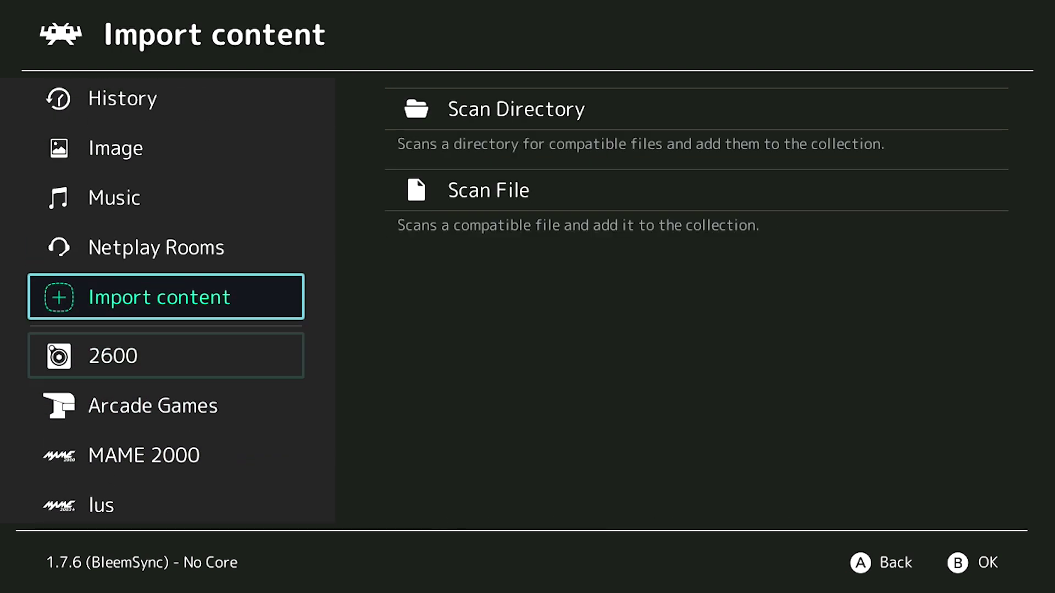
key("Up")
key("Up")
key("Up")
key("Up")
key("Up")
key("Up")
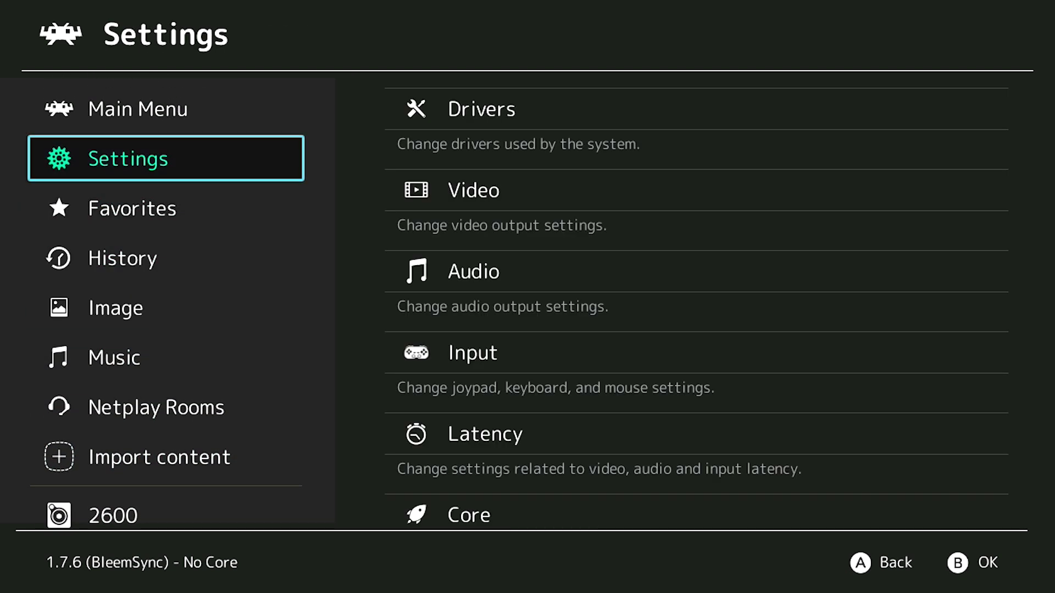
- Open the Drivers settings and highlight the Menu driver entry
key("Right")
key("Return")
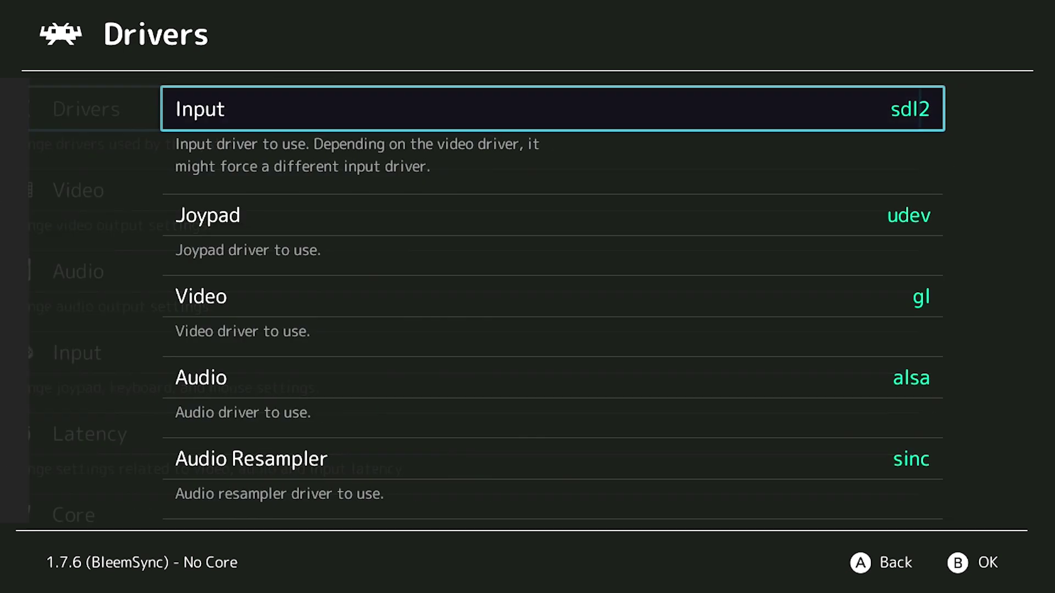
key("Down")
key("Down")
key("Down")
key("Down")
key("Down")
key("Down")
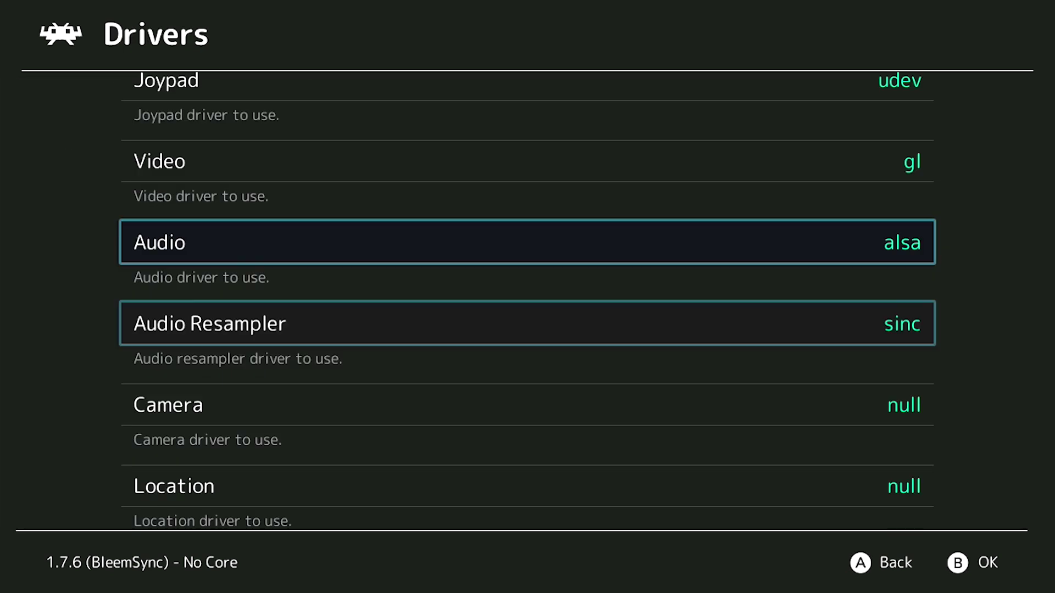
key("Down")
key("Down")
key("Down")
key("Up")
key("Up")
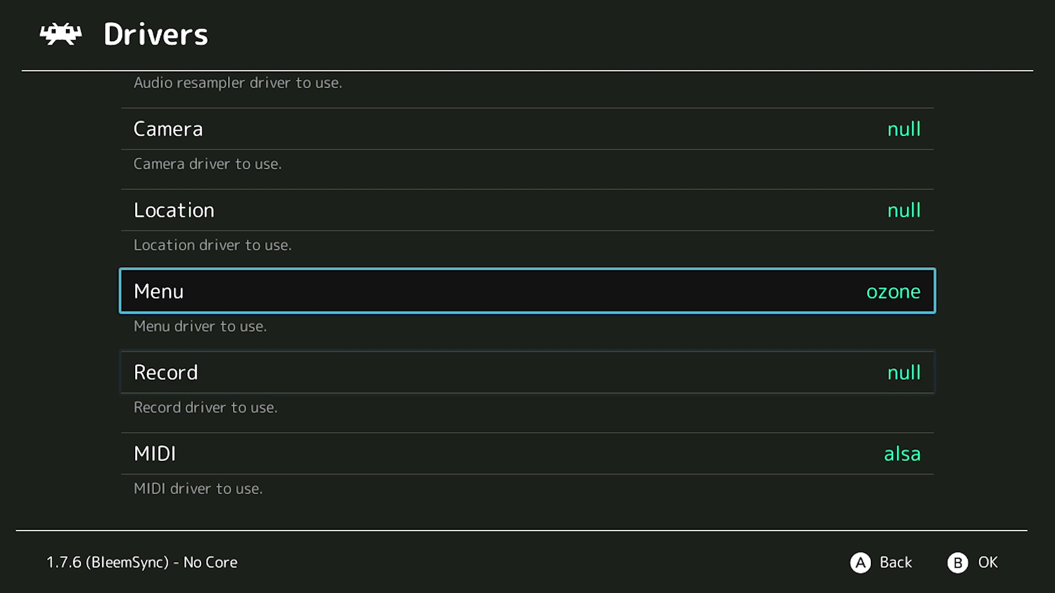
- Open the menu driver choices and highlight xmb, leaving ozone active
key("Return")
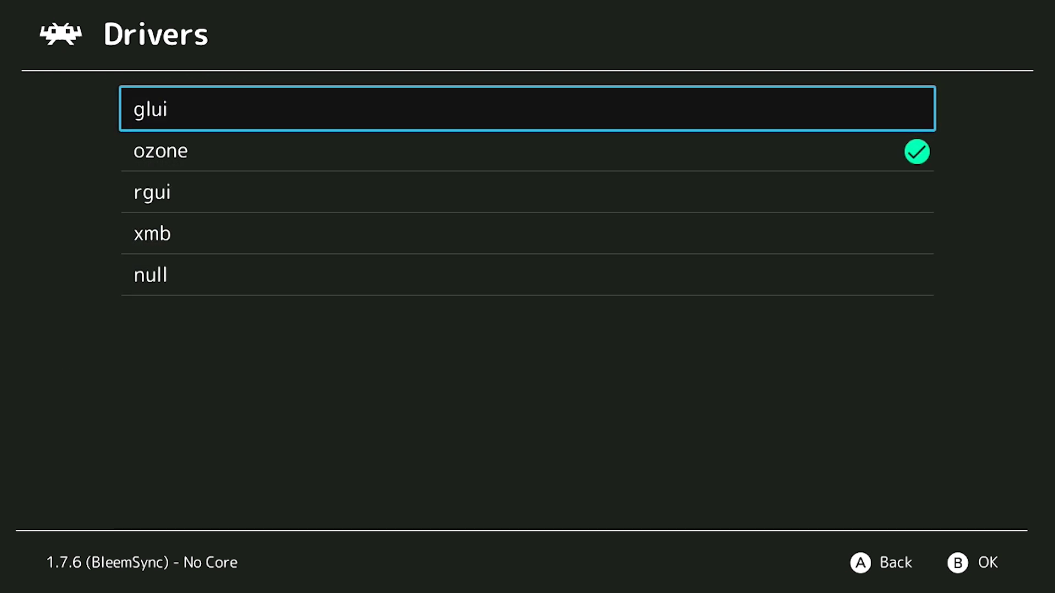
key("Down")
key("Down")
key("Down")
key("Down")
key("Up")
key("Up")
key("Up")
key("Up")
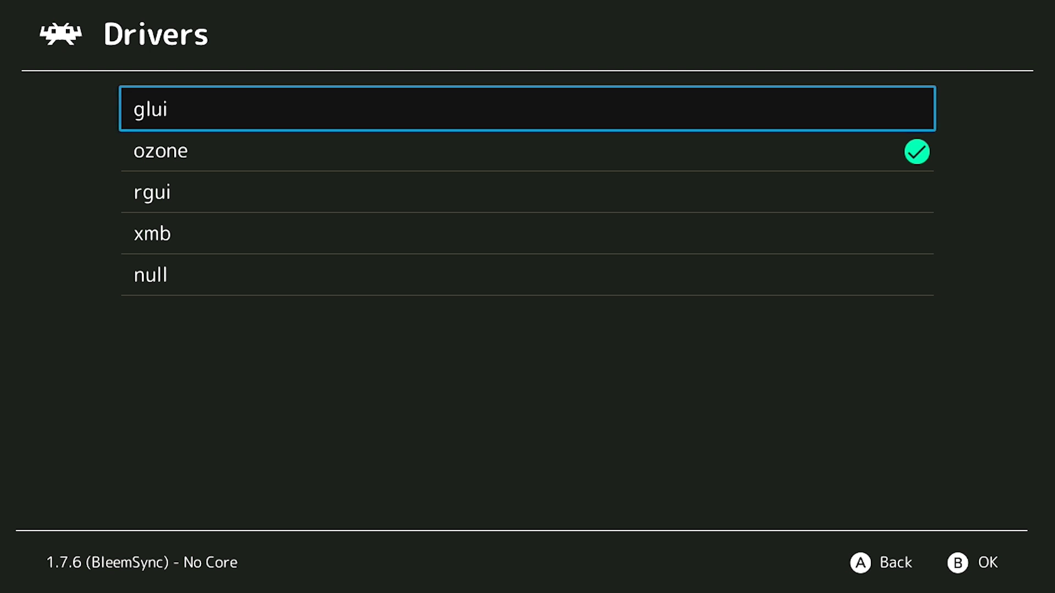
key("Down")
key("Down")
key("Down")
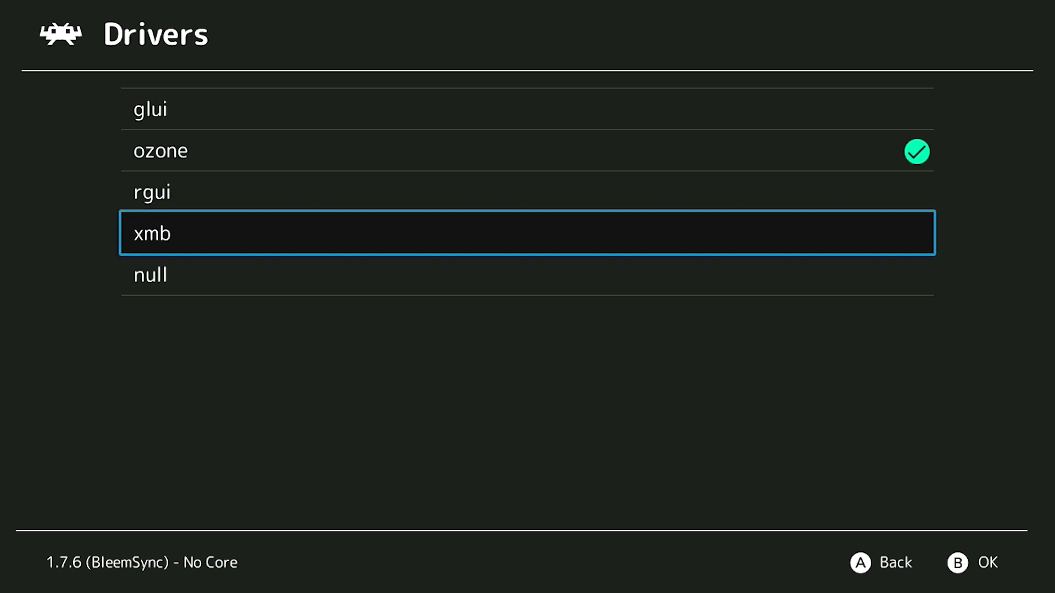
key("Down")
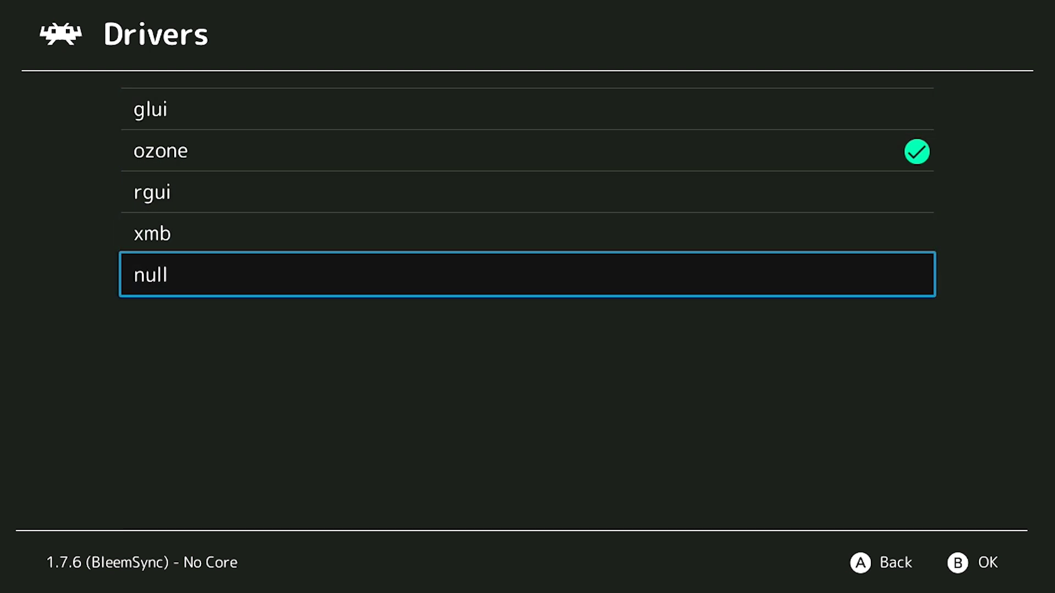
key("Up")
key("Up")
key("Up")
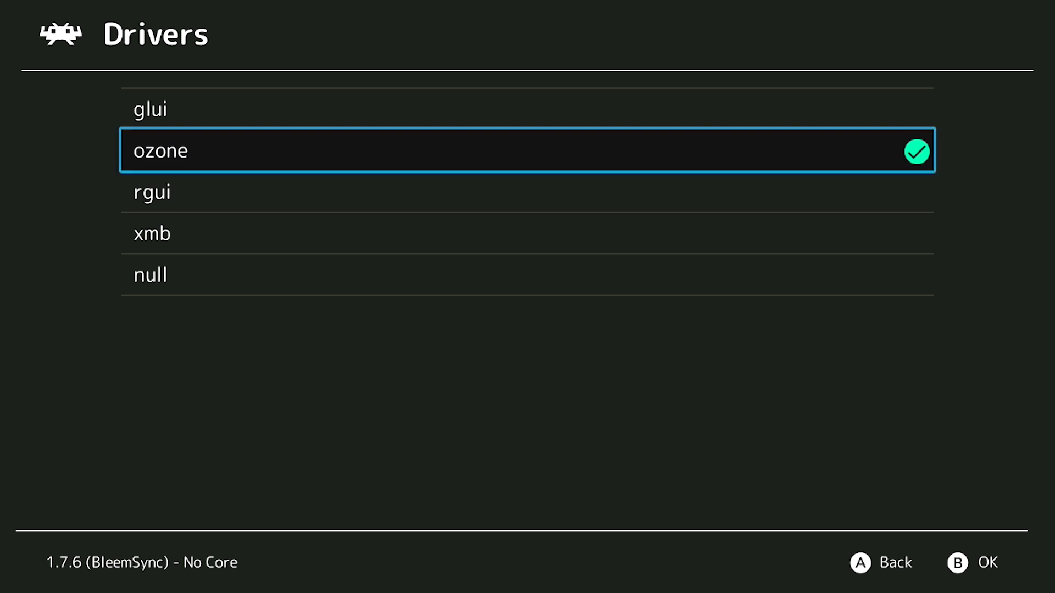
key("Down")
key("Down")
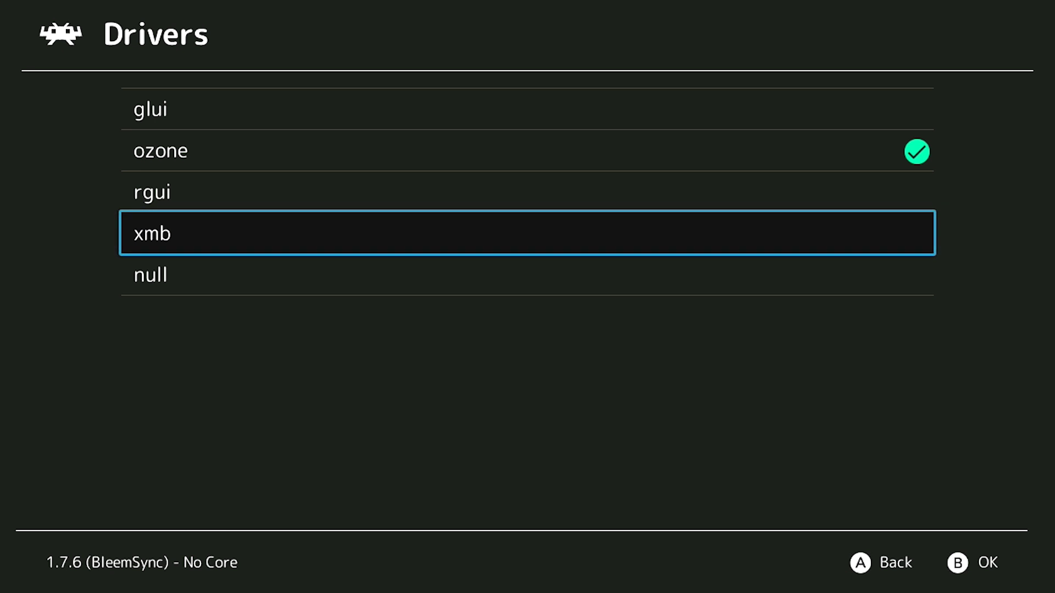
- Select xmb as the menu driver and confirm the Menu driver value
key("Return")
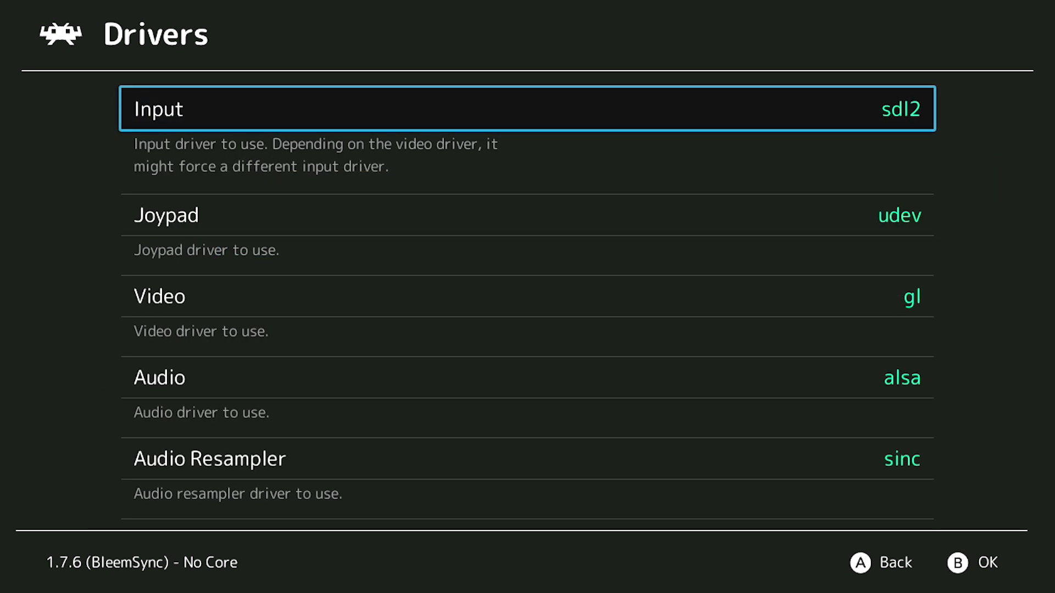
key("Down")
key("Down")
key("Down")
key("Down")
key("Down")
key("Down")
key("Down")
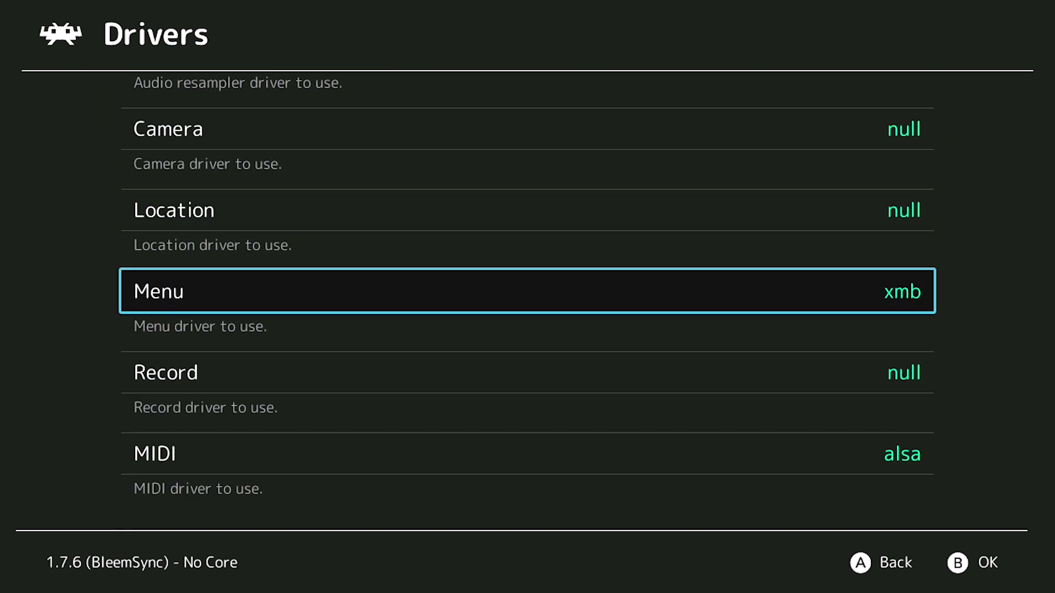
key("Up")
key("Up")
key("Up")
key("Up")
key("Up")
key("Up")
key("Up")
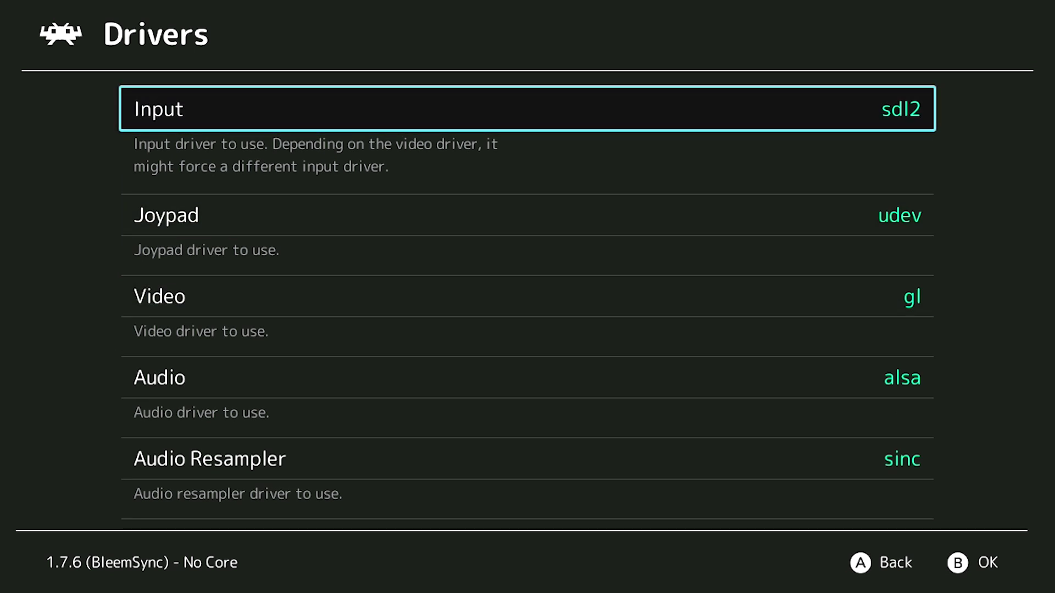
- Back out to Settings, switch to the Main Menu, and highlight Quit RetroArch
key("BackSpace")
key("BackSpace")
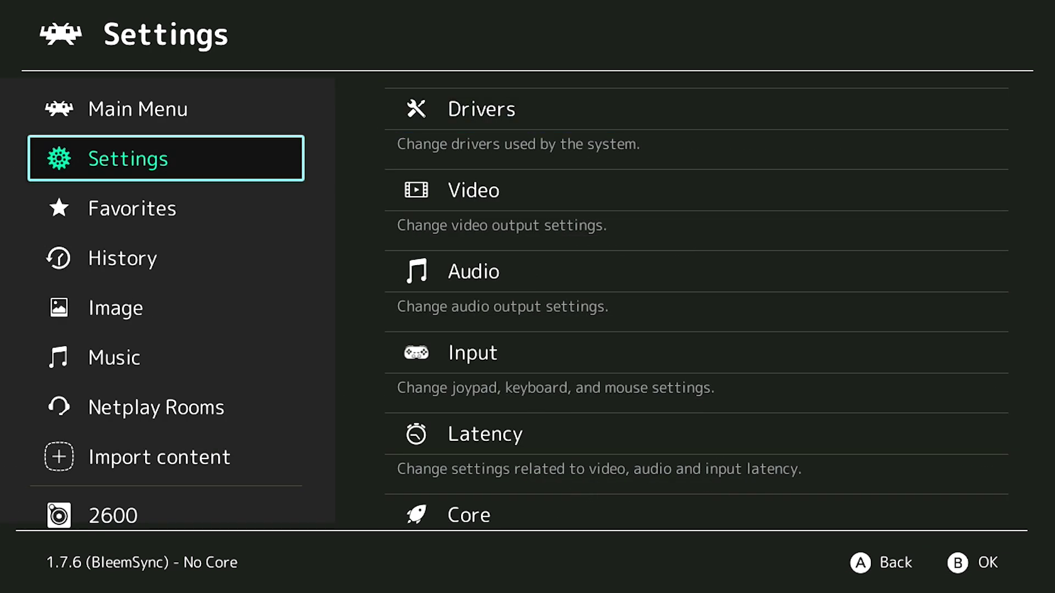
key("Up")
key("Right")
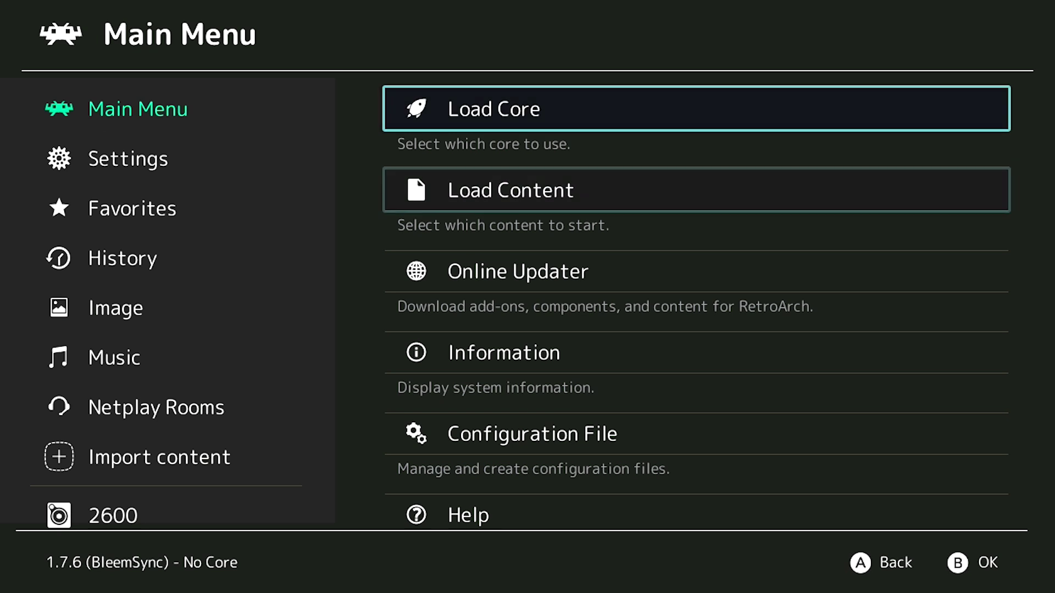
key("Down")
key("Down")
key("Down")
key("Down")
key("Down")
key("Down")
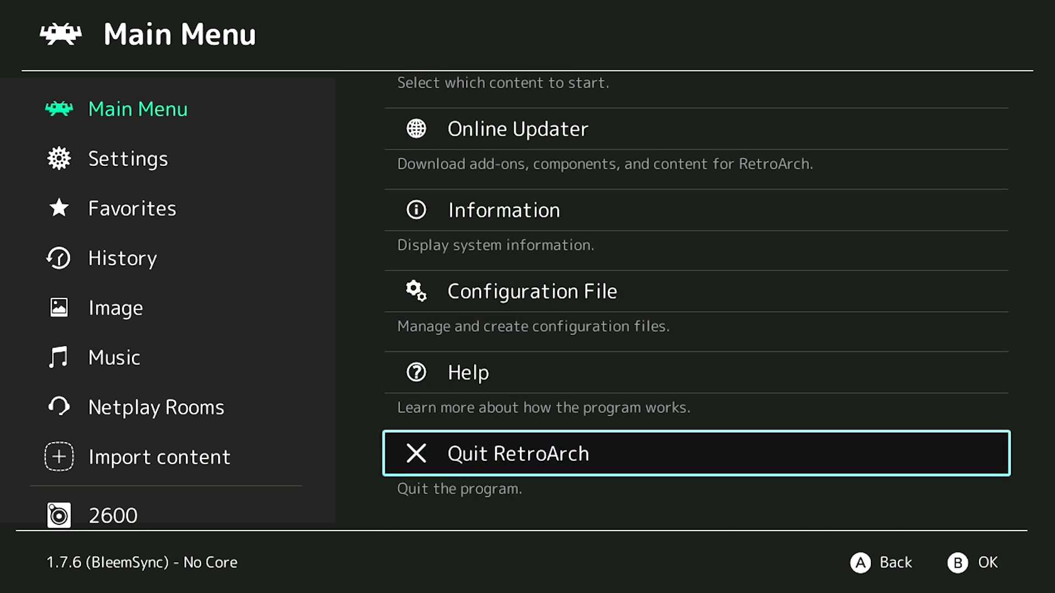
- Quit RetroArch to apply xmb, then move right through the XMB categories to MAME
key("Return")
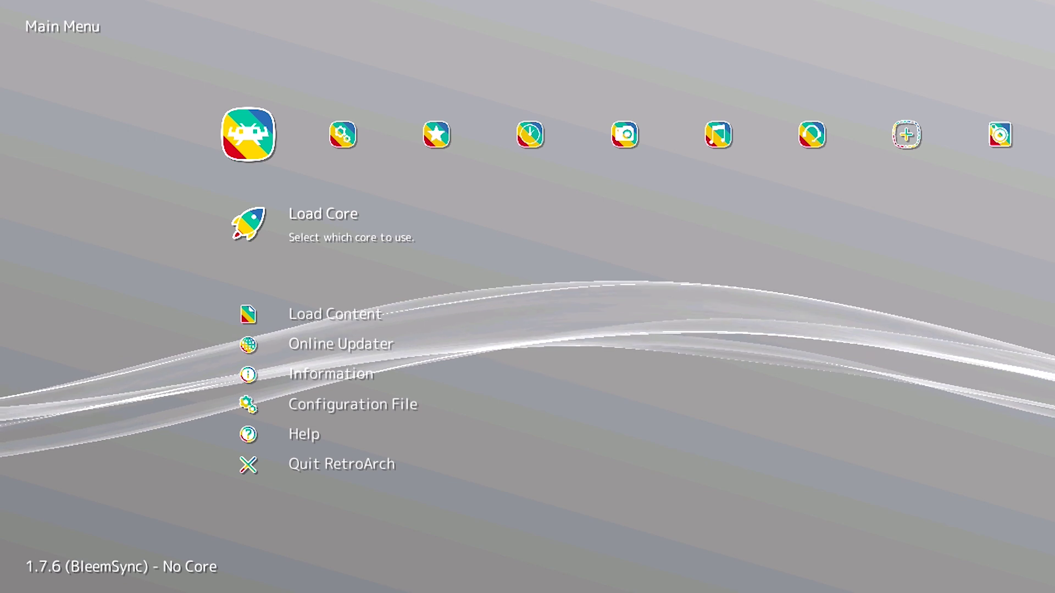
key("Right")
key("Right")
key("Right")
key("Right")
key("Right")
key("Right")
key("Right")
key("Right")
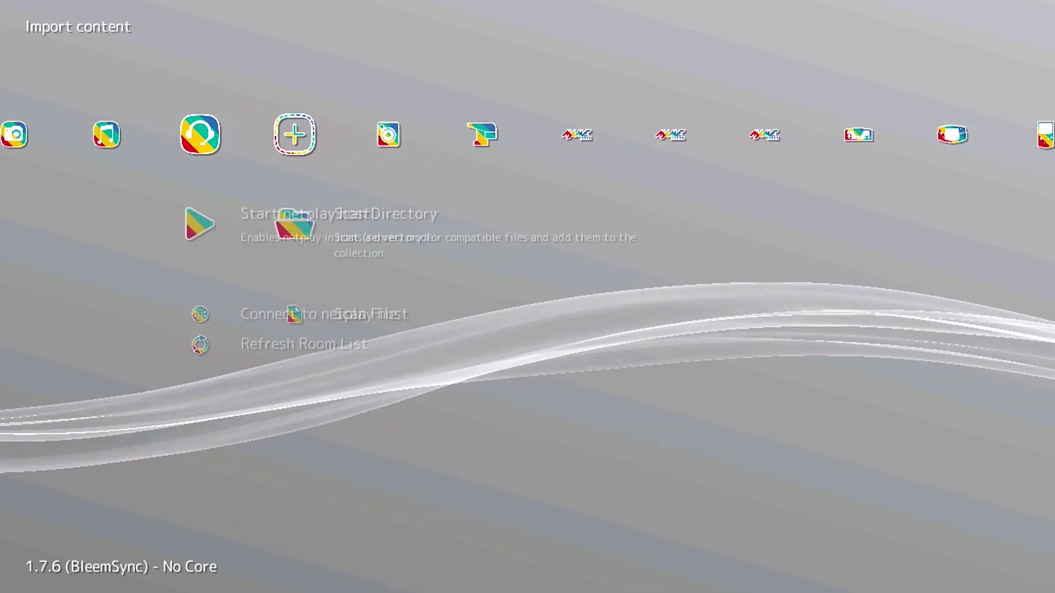
key("Right")
key("Right")
key("Right")
key("Right")
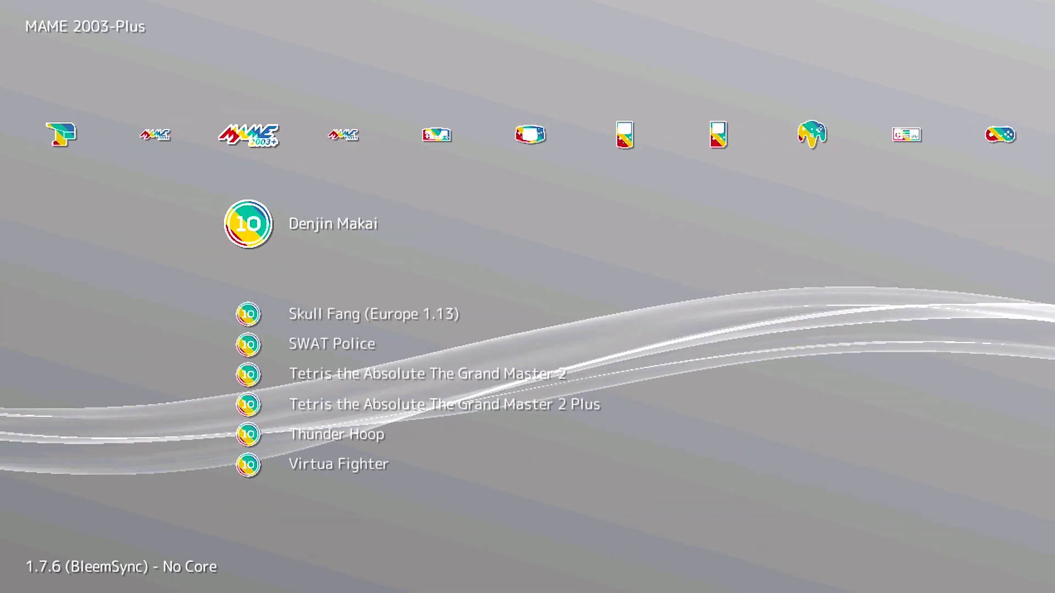
- Browse the Game Boy Color playlist at 10-Pin Bowling, then head left toward the system menus
key("Right")
key("Right")
key("Right")
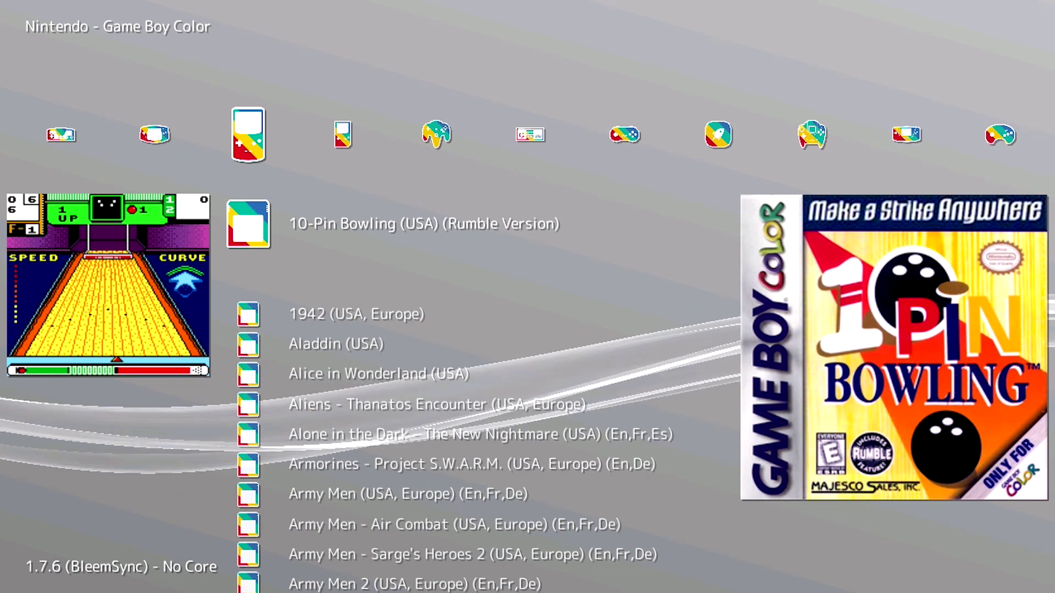
key("Down")
key("Up")
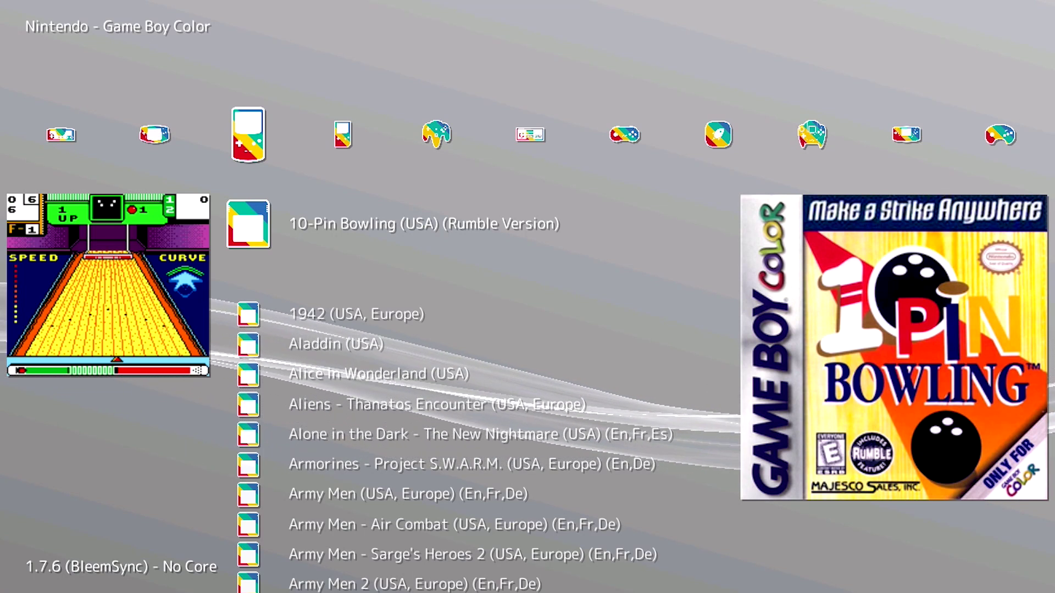
key("Left")
key("Left")
key("Left")
key("Left")
key("Left")
key("Left")
key("Left")
key("Left")
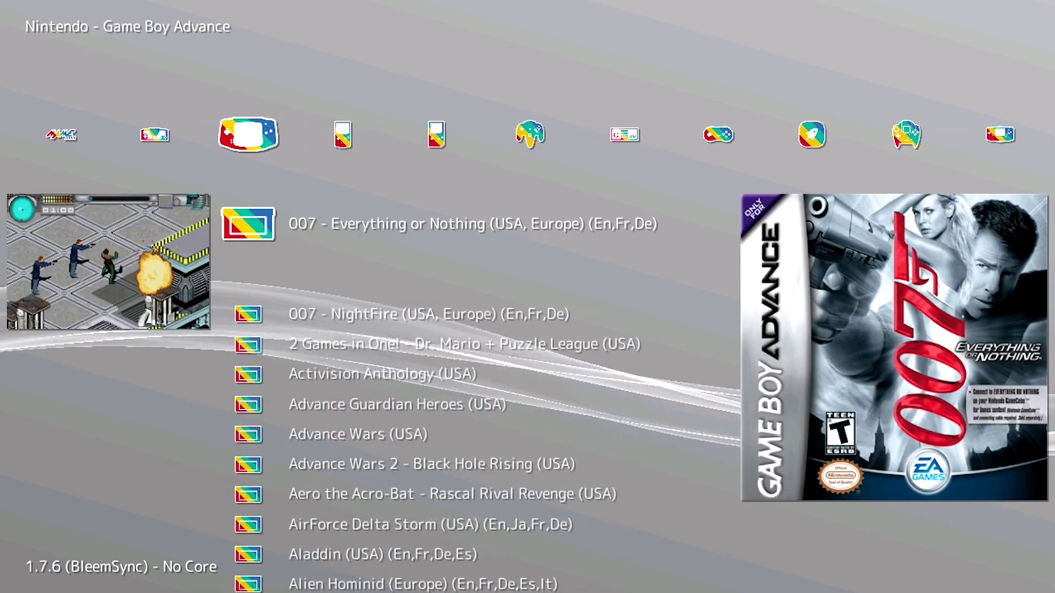
- Reach the Settings category and open its User Interface settings
key("Left")
key("Left")
key("Left")
key("Left")
key("Left")
key("Left")
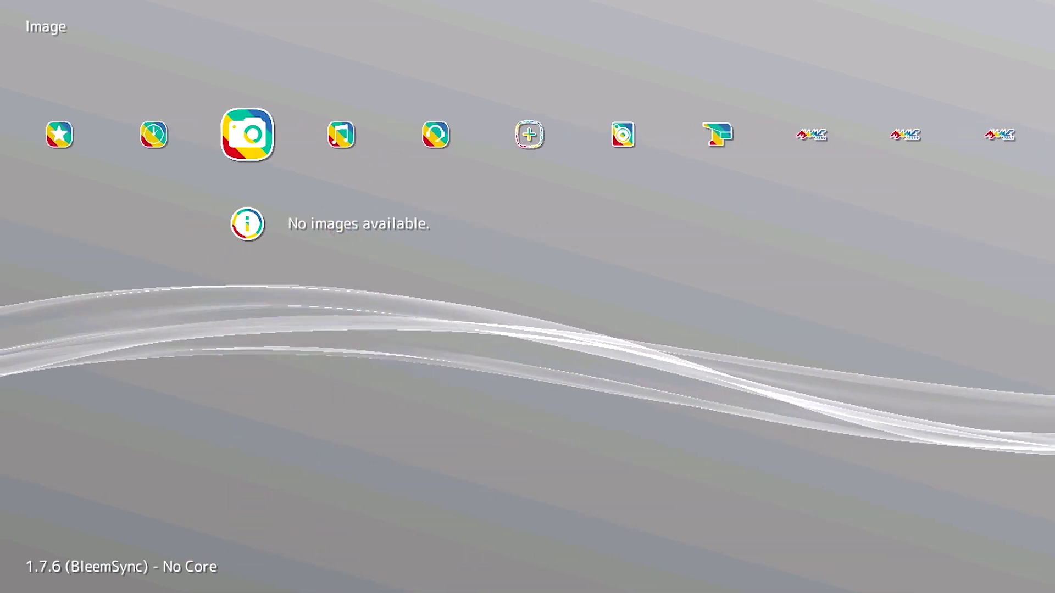
key("Right")
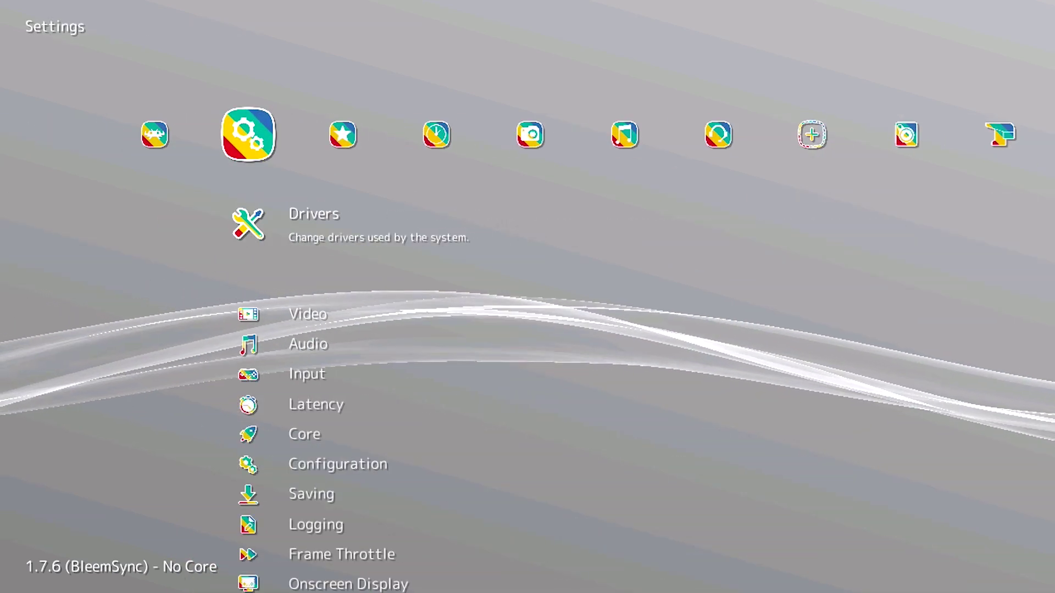
key("Down")
key("Down")
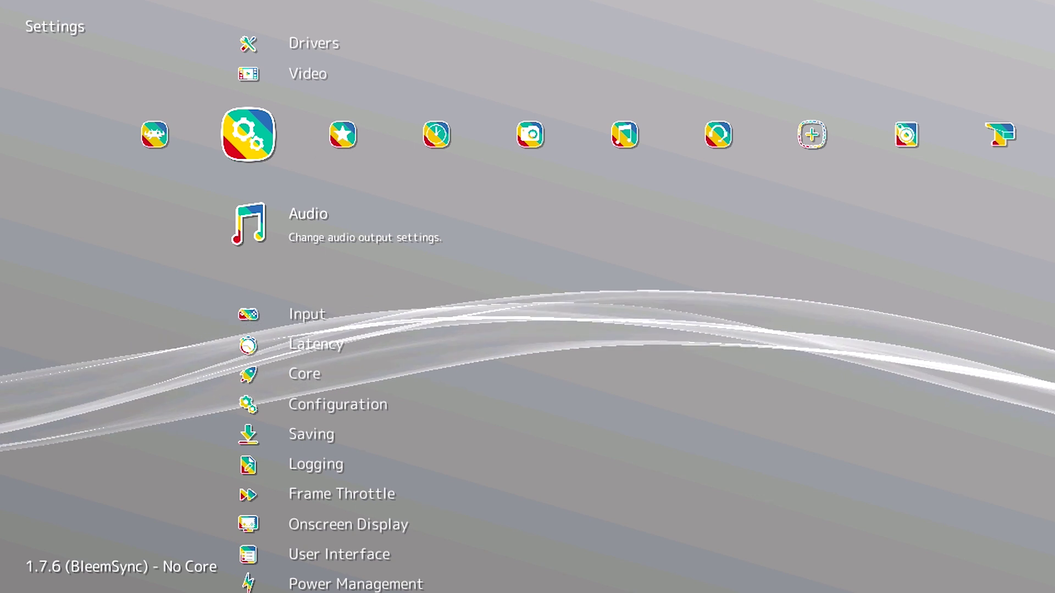
key("Down")
key("Down")
key("Down")
key("Down")
key("Down")
key("Down")
key("Down")
key("Down")
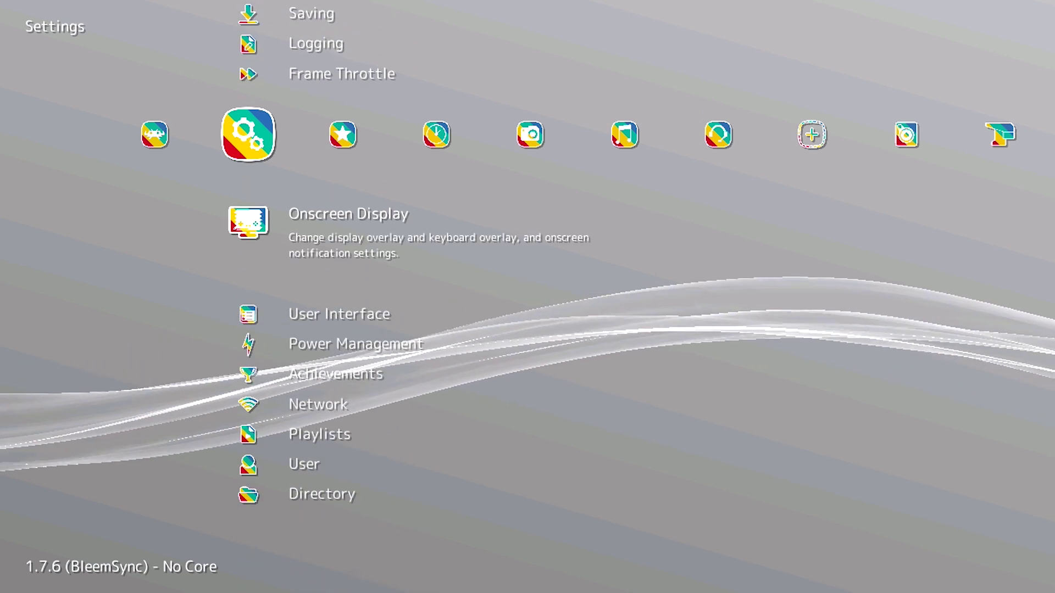
key("Down")
key("Return")
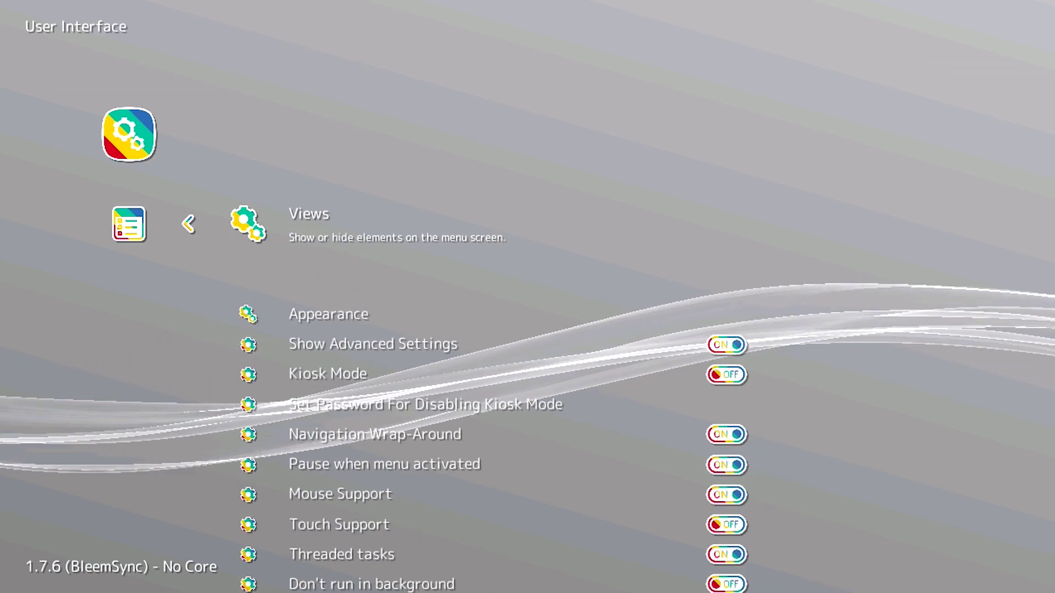
- Open the Appearance settings within User Interface
key("Down")
key("Down")
key("Down")
key("Down")
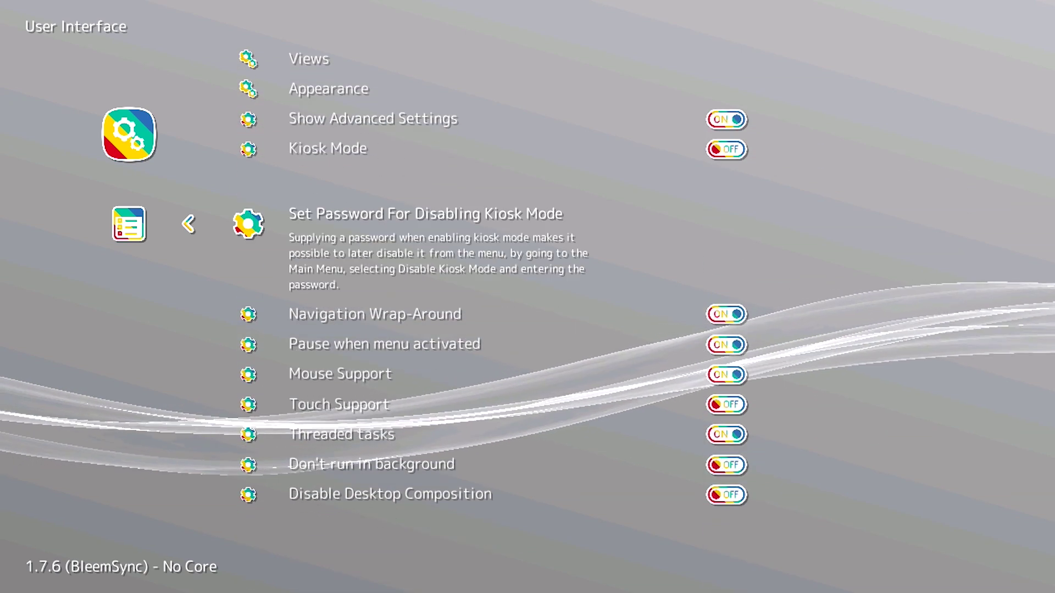
key("Up")
key("Up")
key("Up")
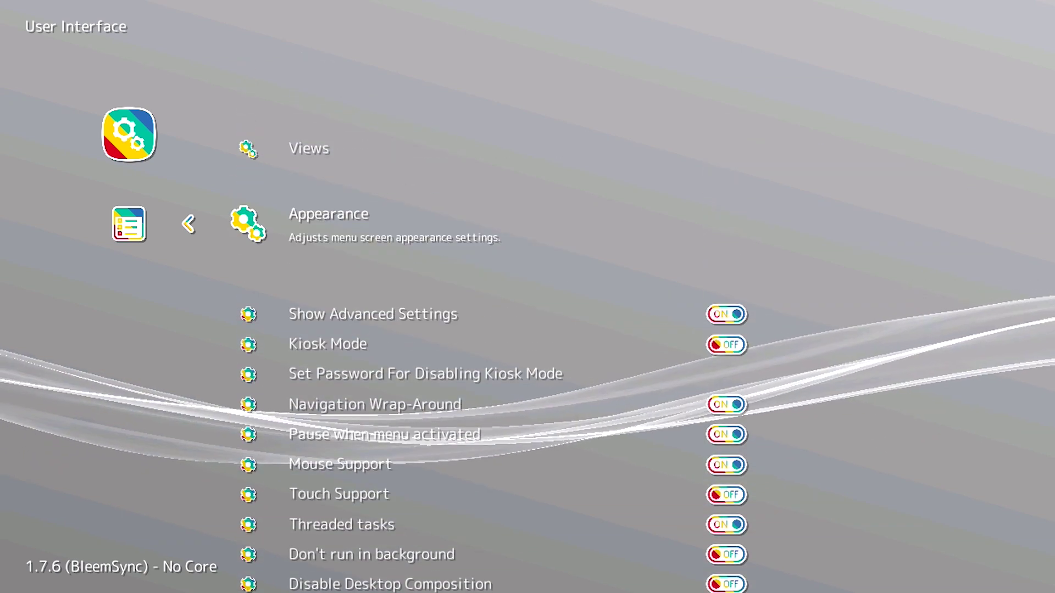
key("Return")
key("Down")
key("Down")
key("Down")
- Open the main Thumbnails choices and leave it on Boxarts
key("Down")
key("Down")
key("Down")
key("Down")
key("Down")
key("Down")
key("Down")
key("Down")
key("Down")
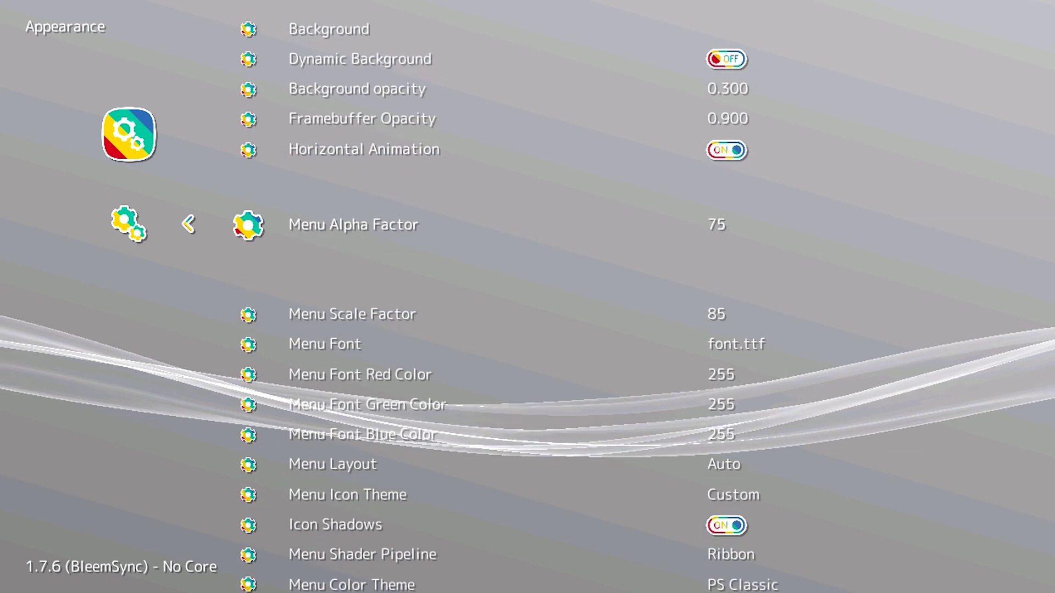
key("Down")
key("Down")
key("Down")
key("Down")
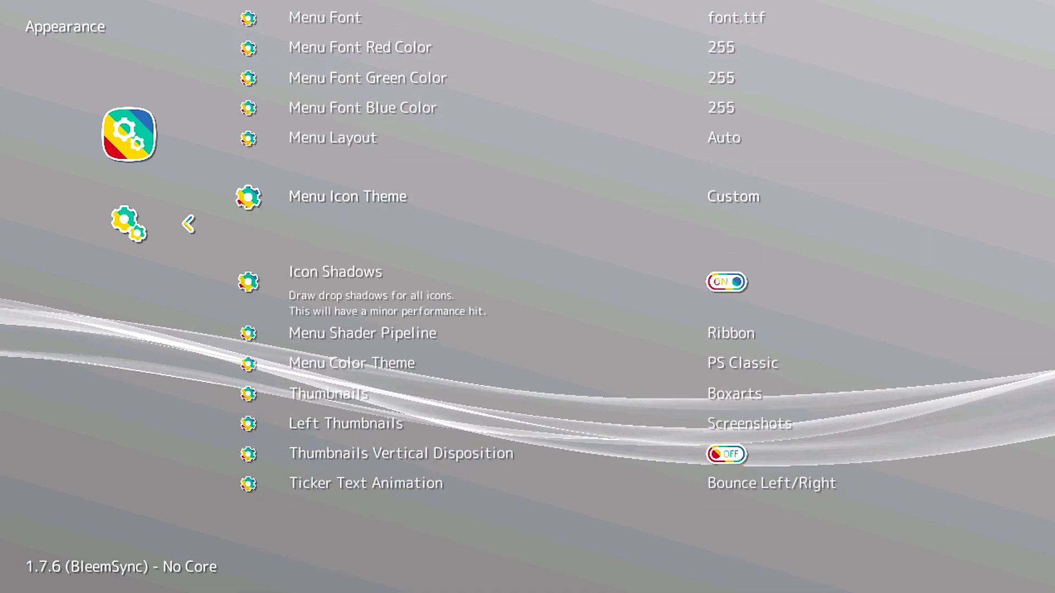
key("Down")
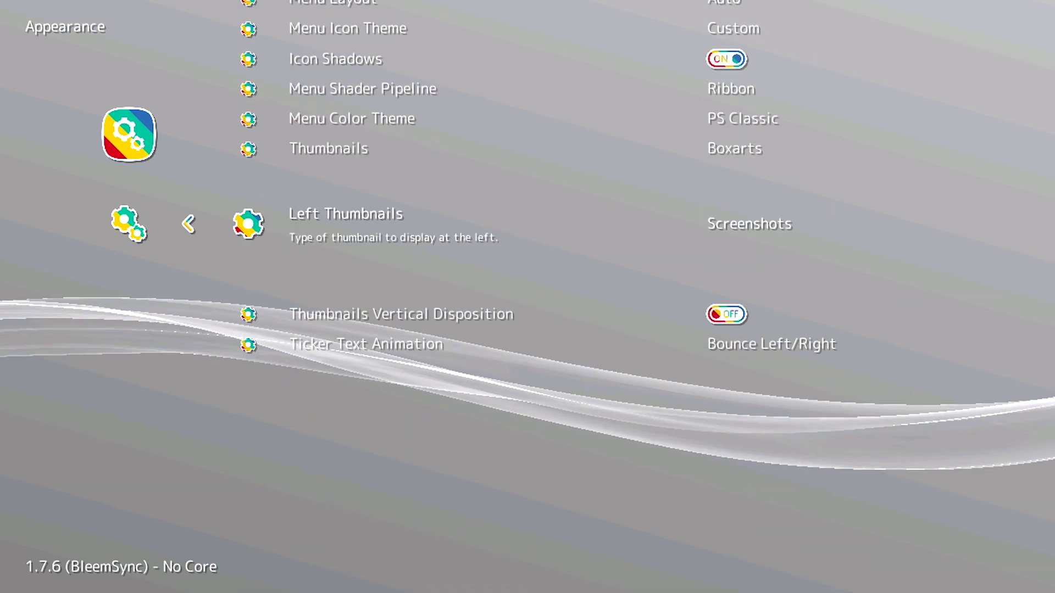
key("Up")
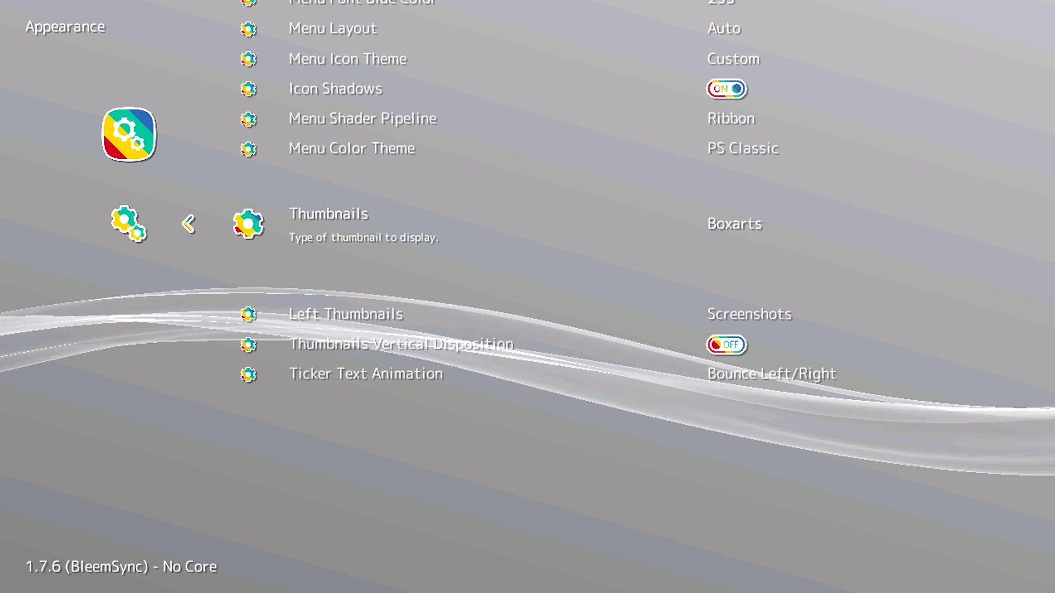
key("Down")
key("Up")
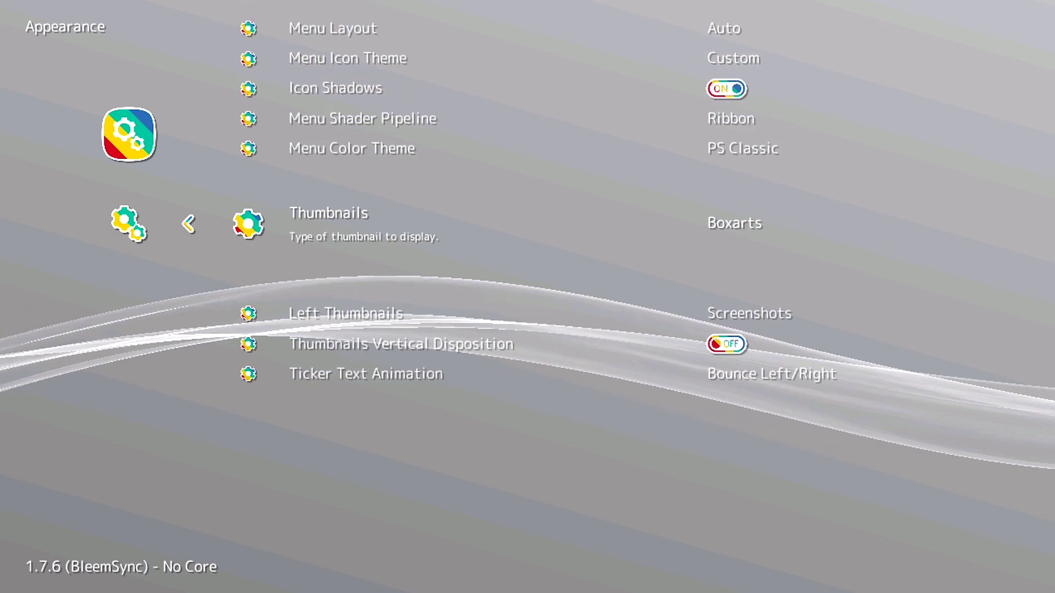
key("Return")
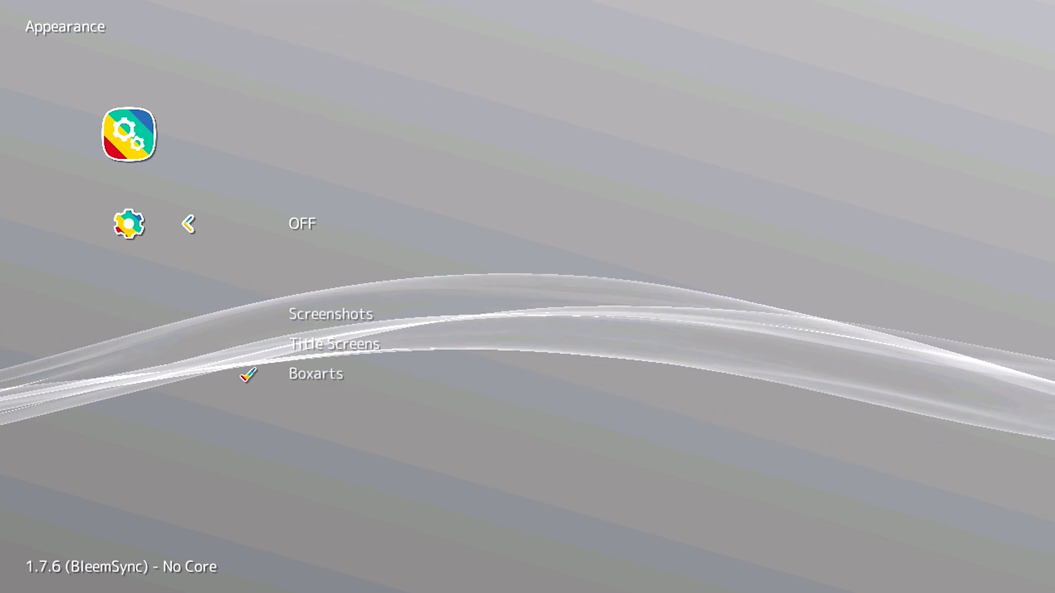
key("Down")
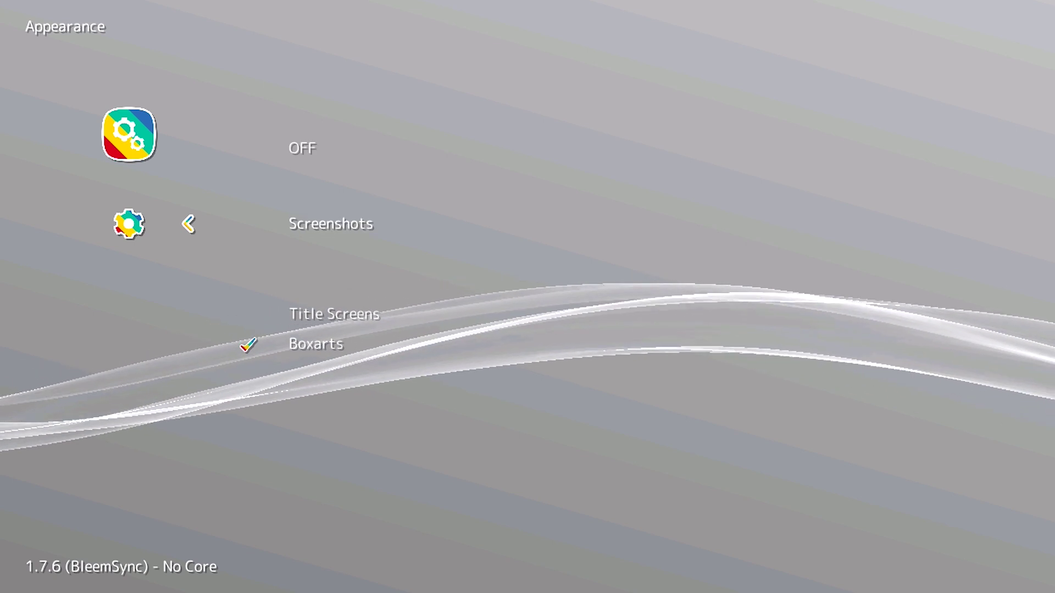
key("Down")
key("Down")
key("Up")
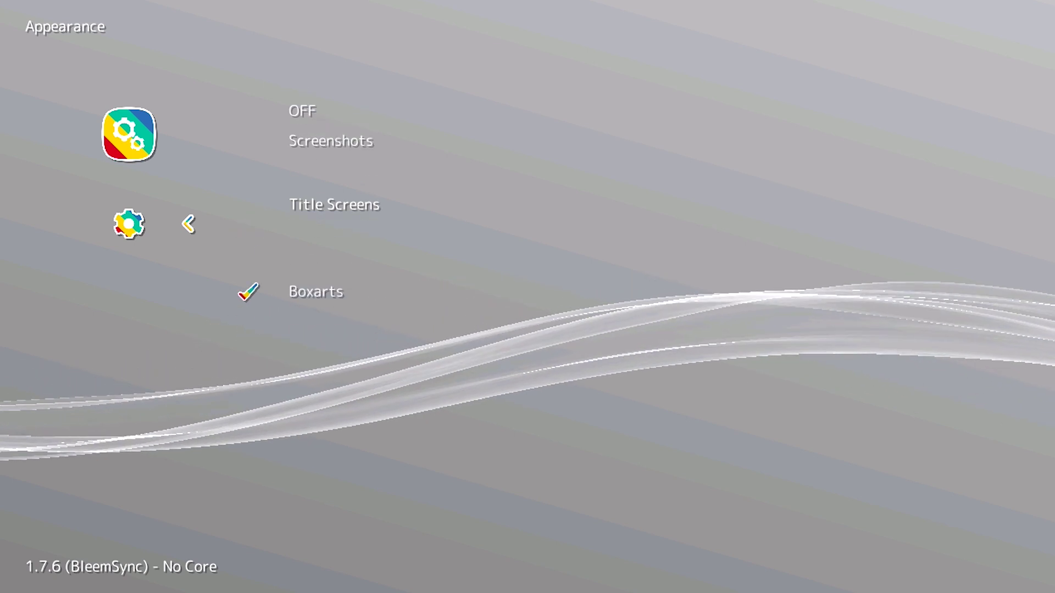
key("Return")
key("Down")
key("Down")
key("Down")
key("Down")
key("Down")
key("Down")
key("Down")
key("Down")
key("Down")
key("Down")
key("Down")
key("Down")
key("Down")
key("Down")
key("Down")
key("Down")
key("Down")
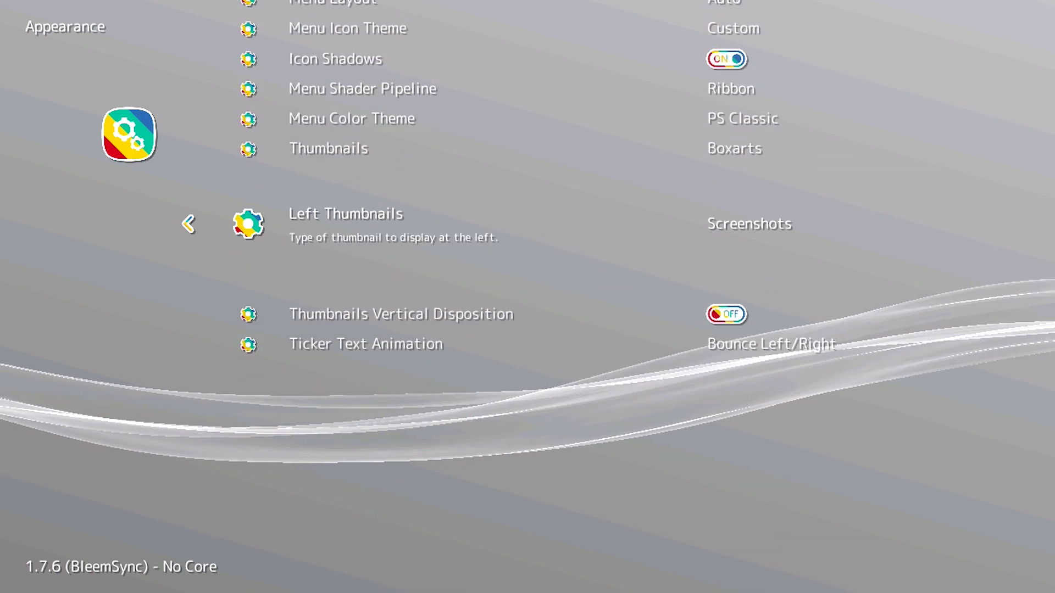
- Set Left Thumbnails to Title Screens and back out to User Interface
key("Return")
key("Down")
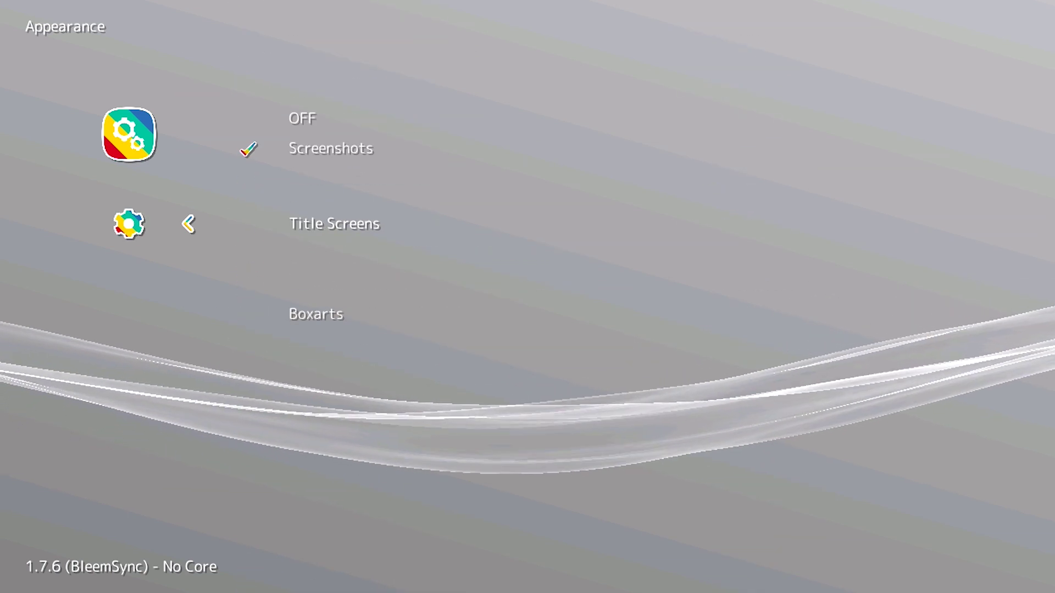
key("Down")
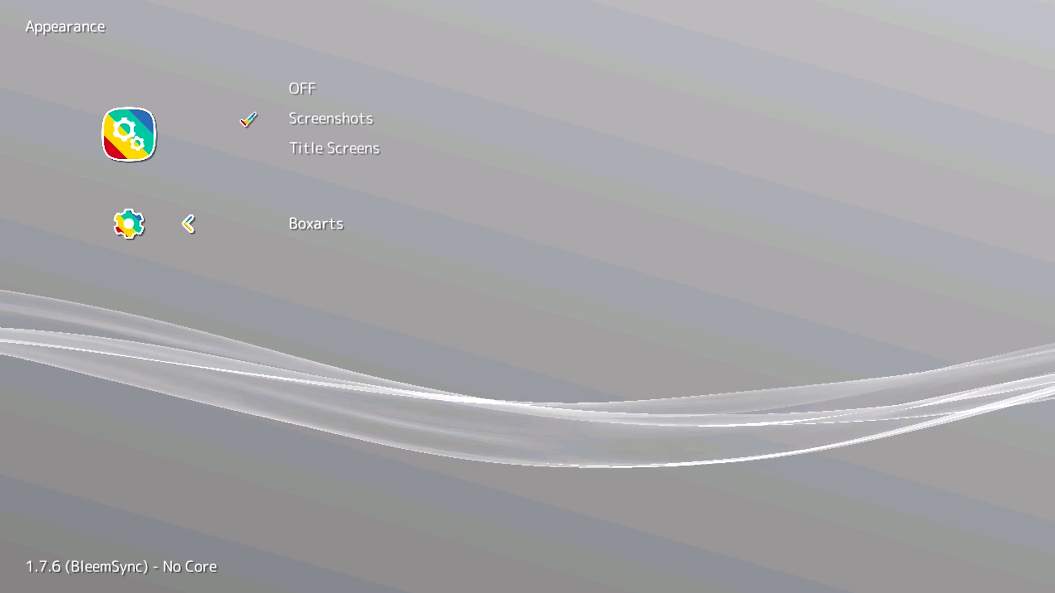
key("Up")
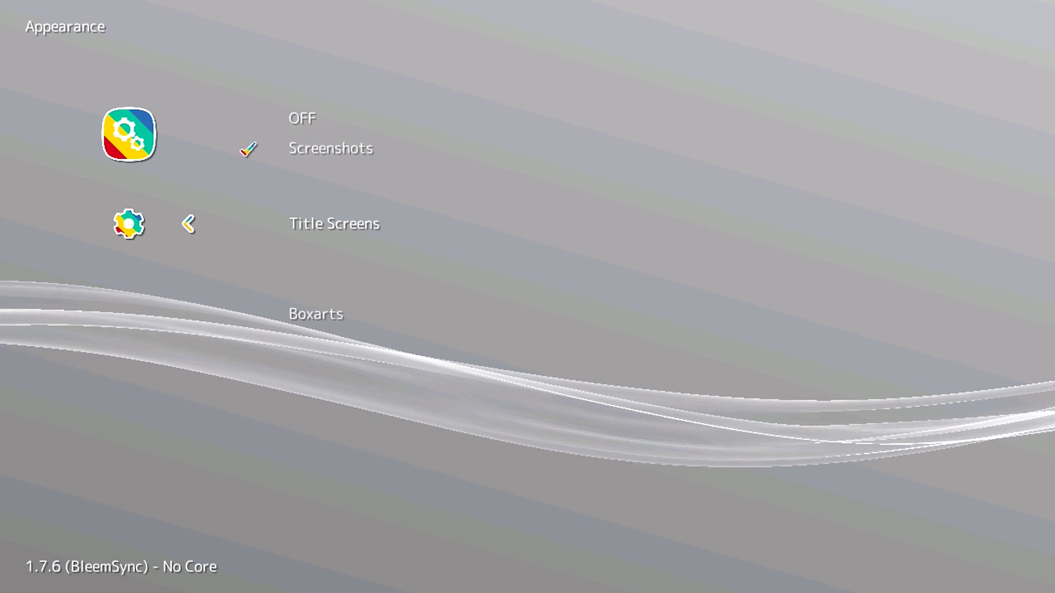
key("BackSpace")
key("BackSpace")
key("BackSpace")
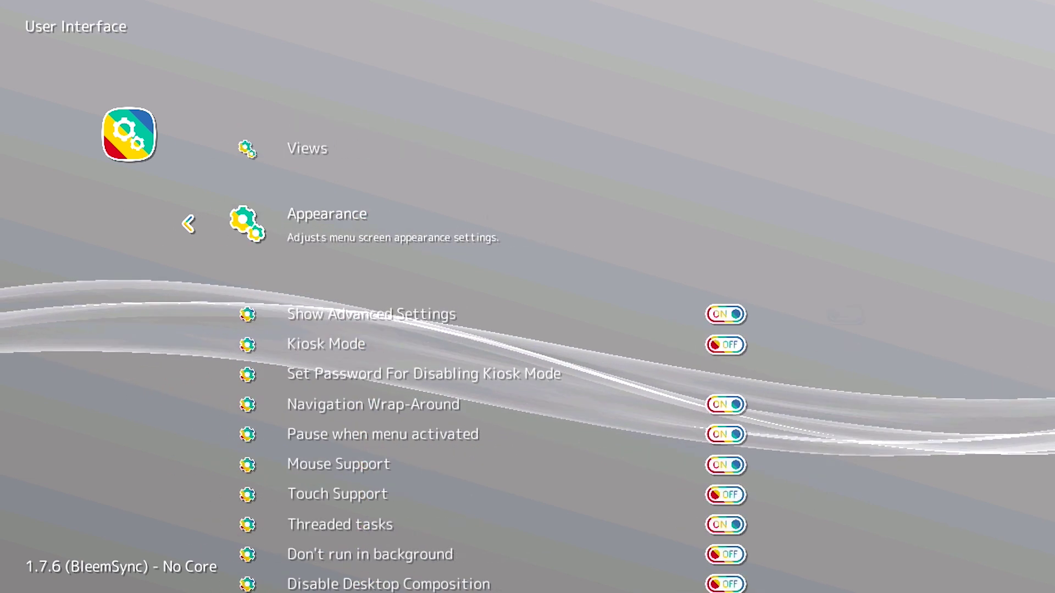
- Leave the settings and browse the Sega - Game Gear list past Bubble Bobble
key("Up")
key("Left")
key("Left")
key("Left")
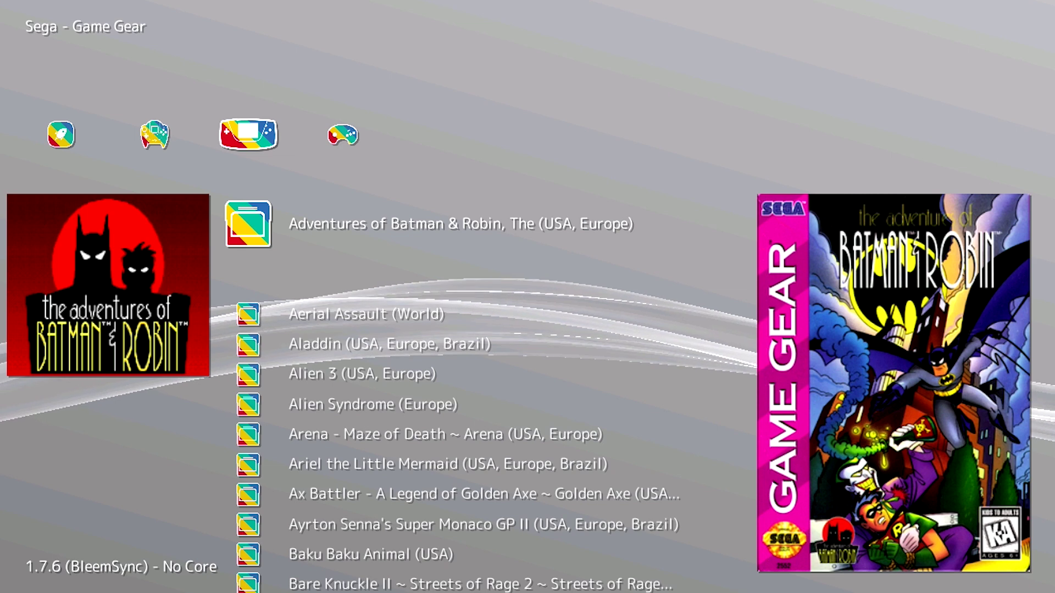
key("Down")
key("Down")
key("Down")
key("Down")
key("Down")
key("Down")
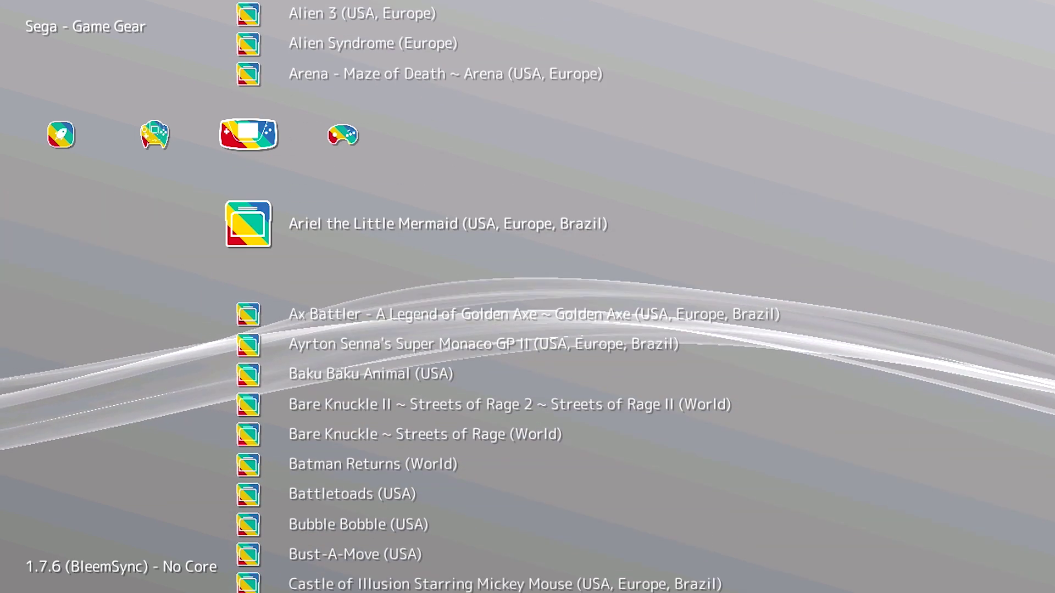
key("Down")
key("Down")
key("Down")
key("Down")
key("Down")
key("Down")
key("Down")
key("Down")
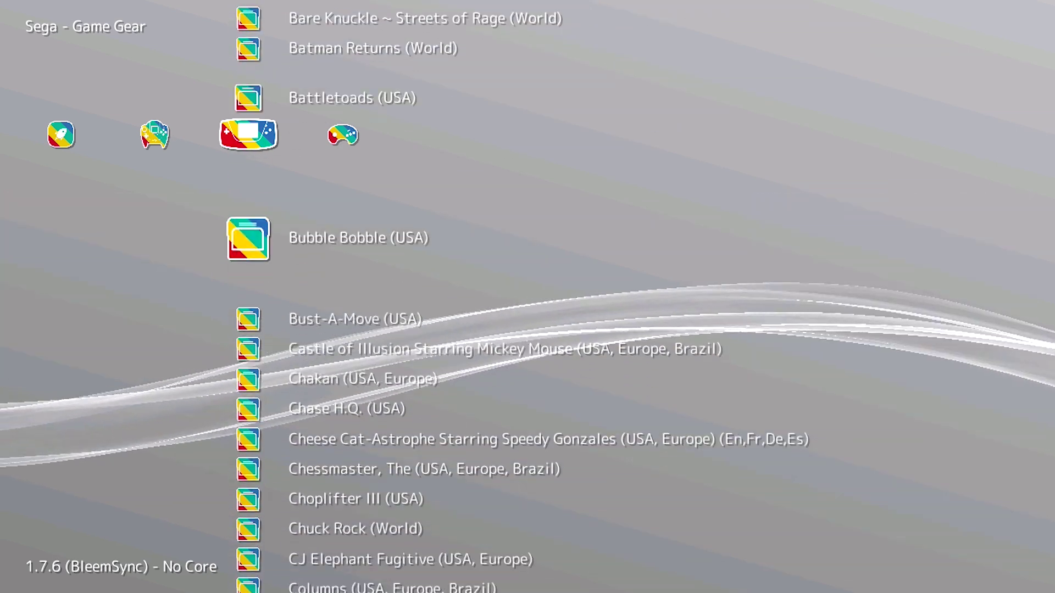
key("Down")
key("Down")
key("Down")
key("Down")
key("Down")
key("Down")
key("Down")
- Move to the NES playlist and browse Adventure Island II, Air Fortress and Aladdin
key("Left")
key("Left")
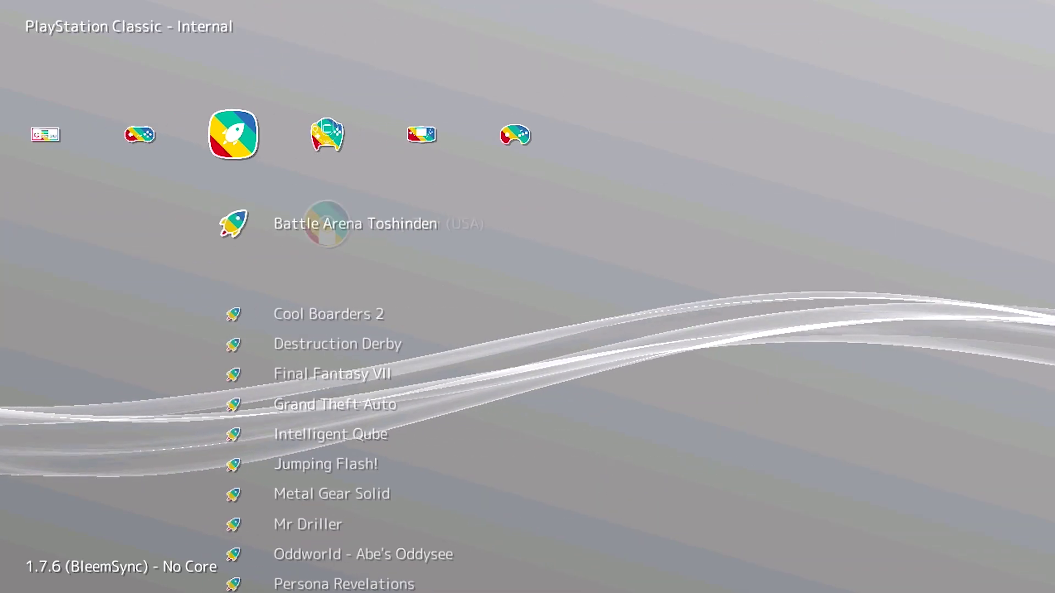
key("Left")
key("Left")
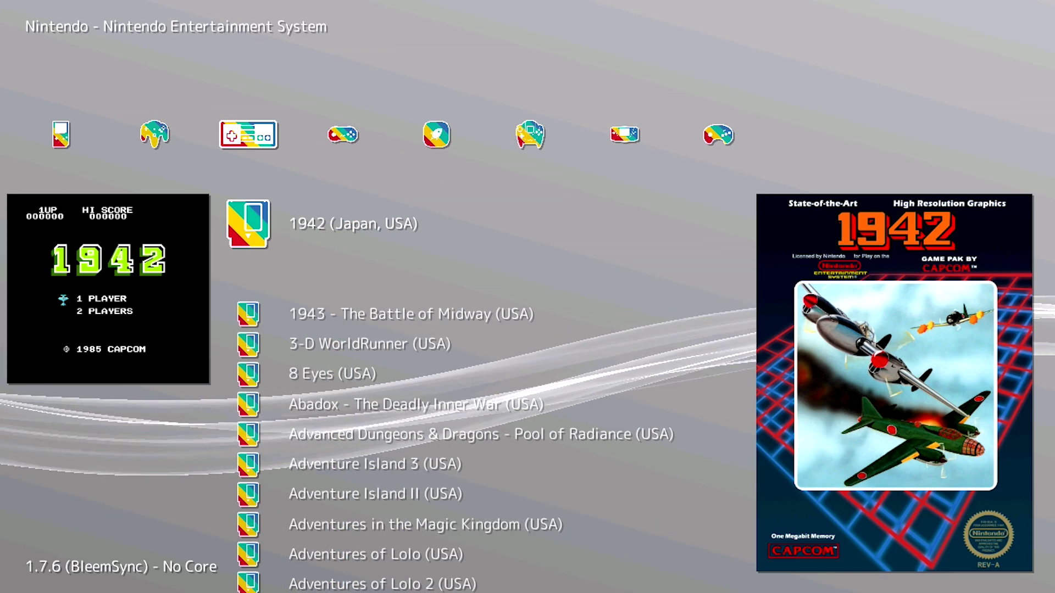
key("Left")
key("Right")
key("Down")
key("Down")
key("Down")
key("Down")
key("Down")
key("Down")
key("Down")
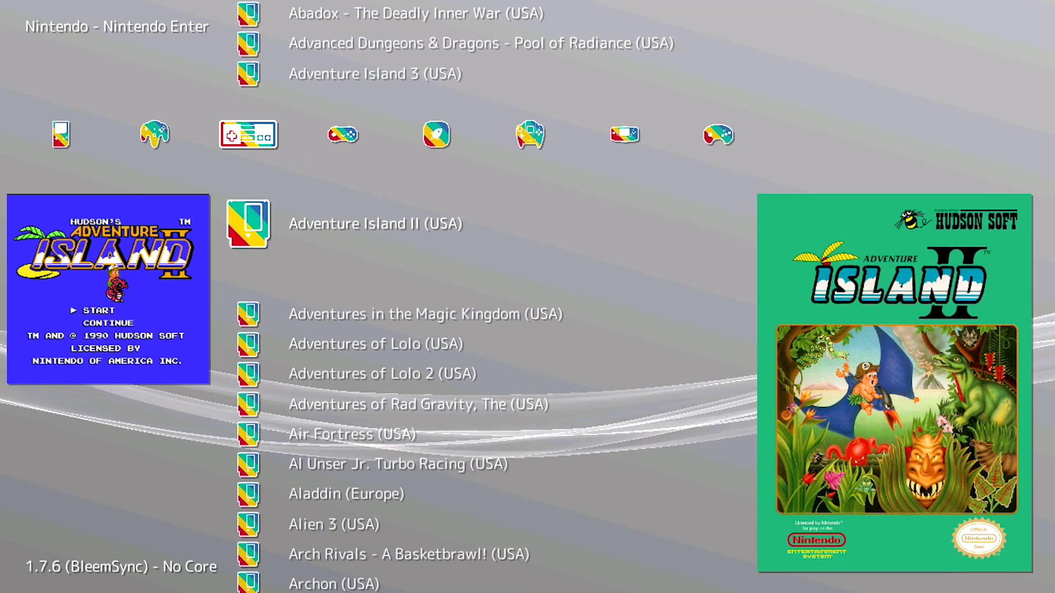
key("Down")
key("Down")
key("Down")
key("Down")
key("Down")
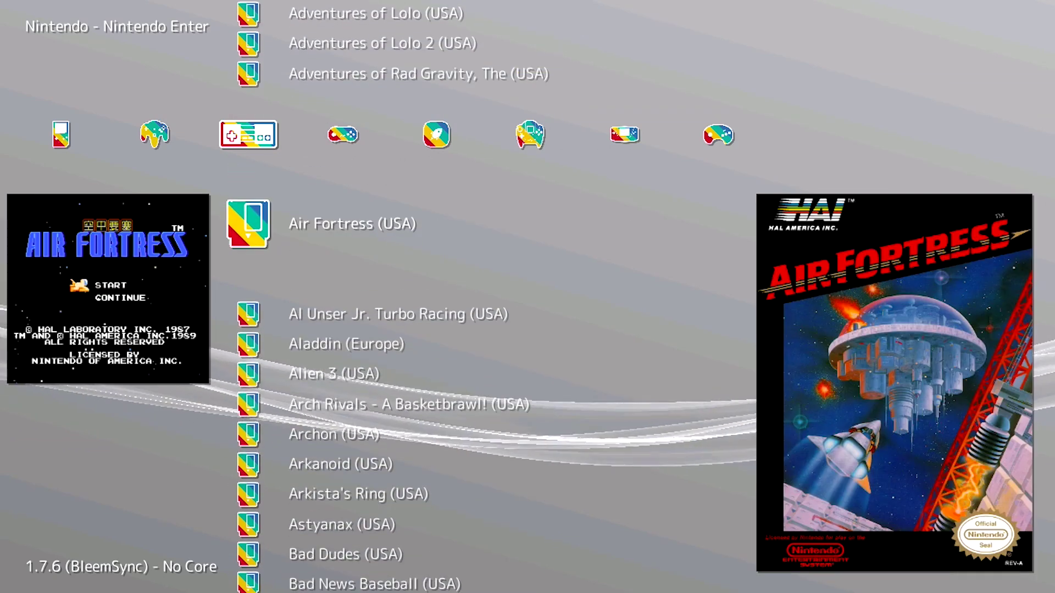
key("Down")
key("Down")
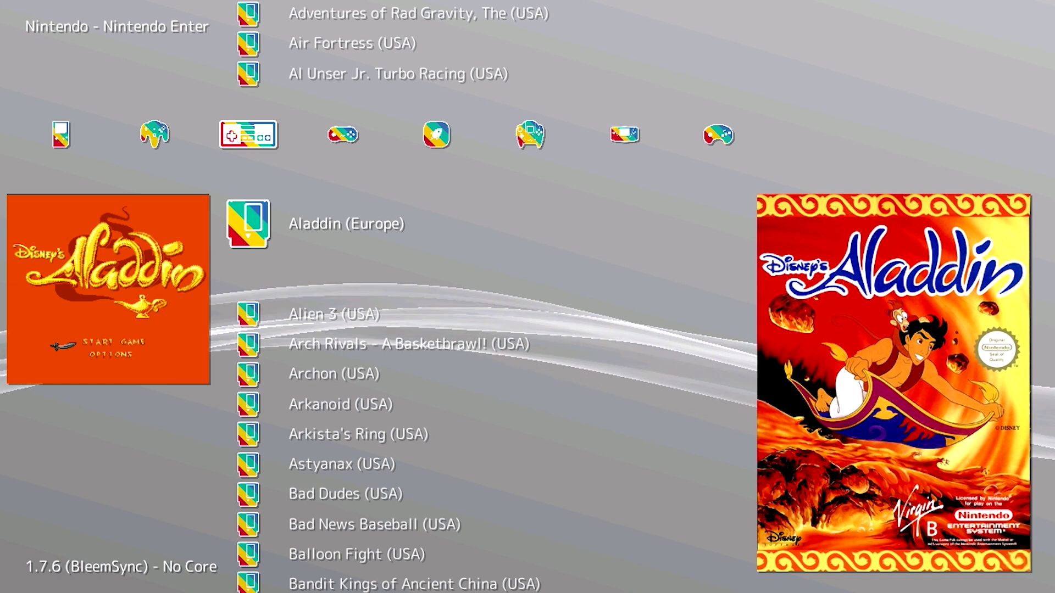
key("Down")
key("Down")
key("Down")
key("Down")
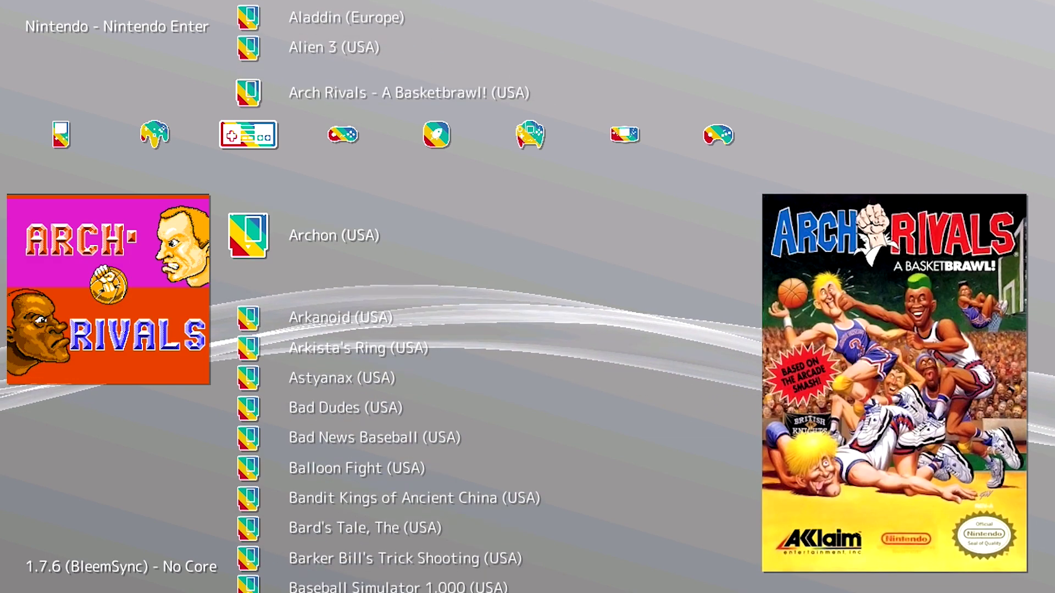